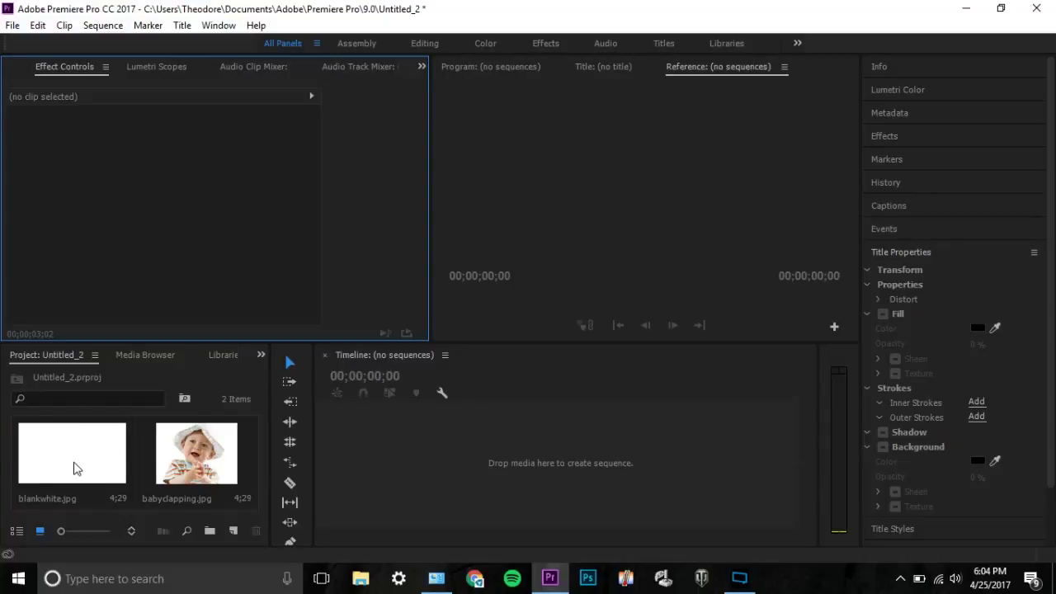
- Create a blankwhite sequence from blankwhite.jpg, stack babyclapping.jpg on V2, and widen the preview
drag(103, 466, 52, 473)
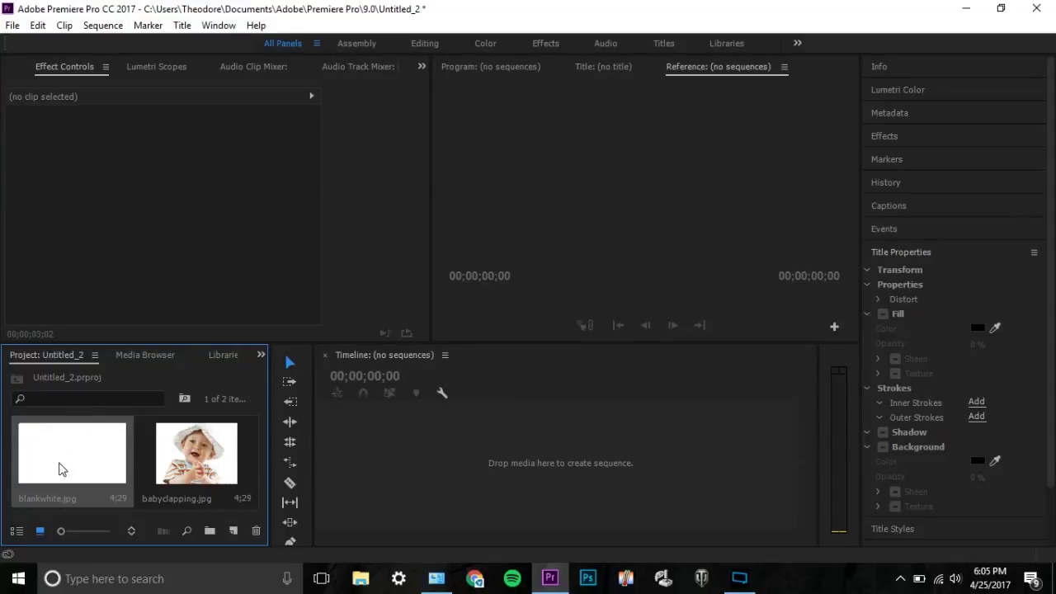
drag(58, 468, 422, 501)
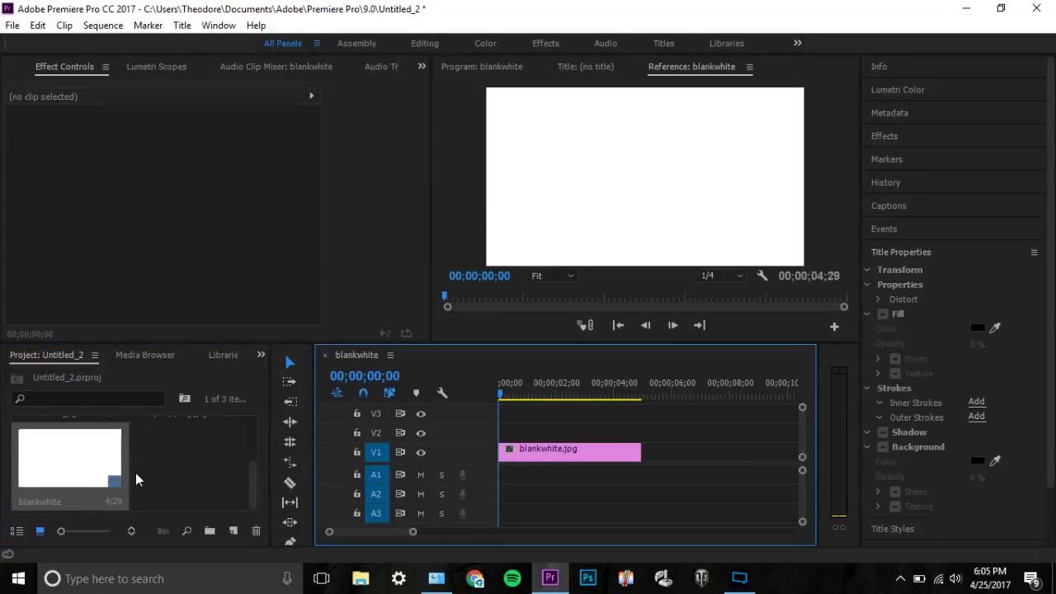
scroll(137, 479, up, 2)
drag(190, 454, 496, 433)
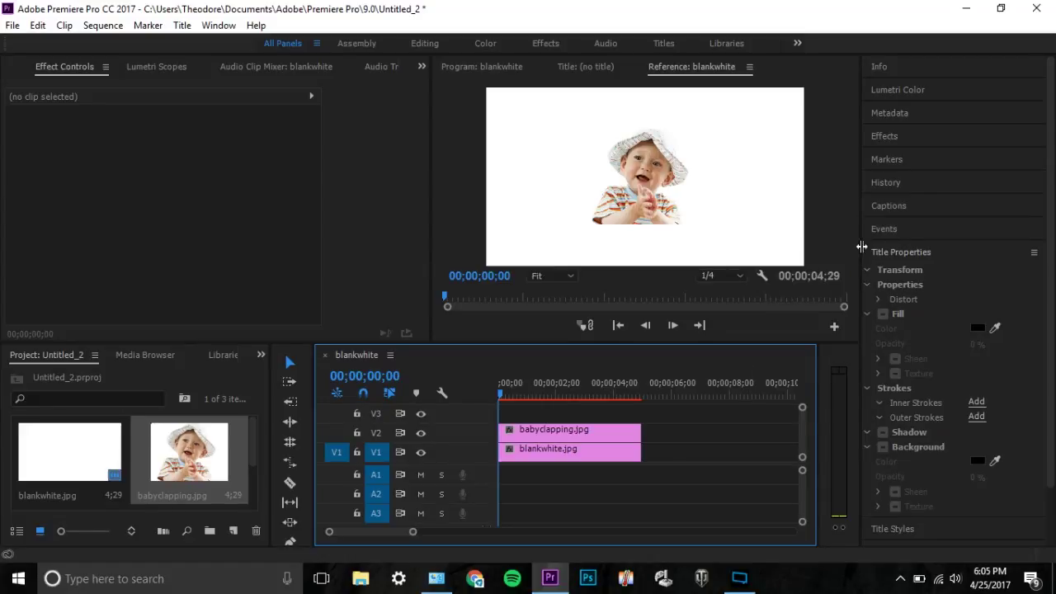
drag(862, 246, 911, 247)
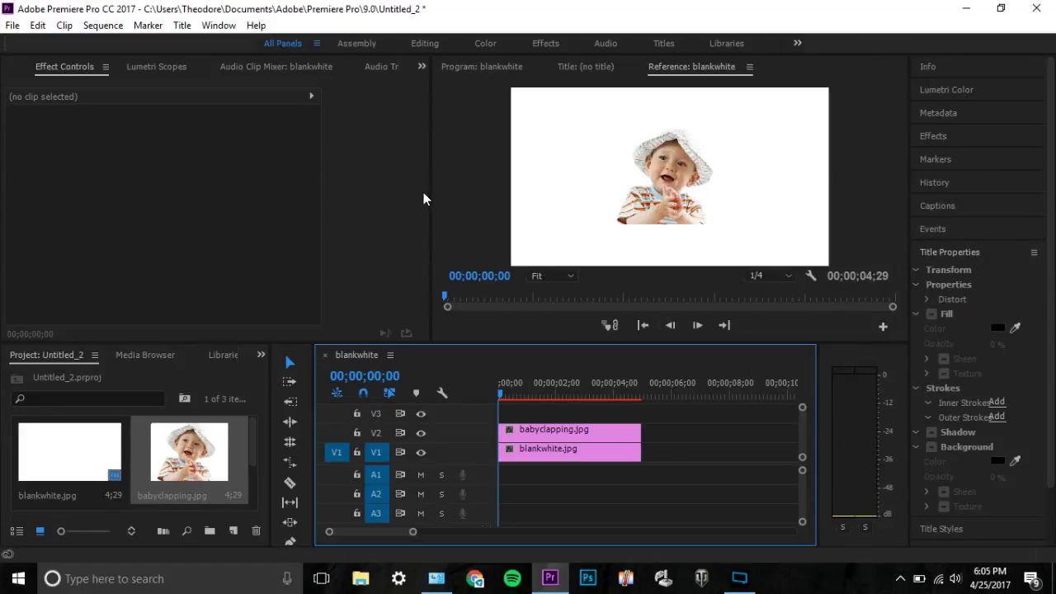
drag(431, 192, 321, 193)
- Scale the baby photo to 100.9, tilt it 3.4°, and place it top-left at 507.6, 414.5
click(578, 429)
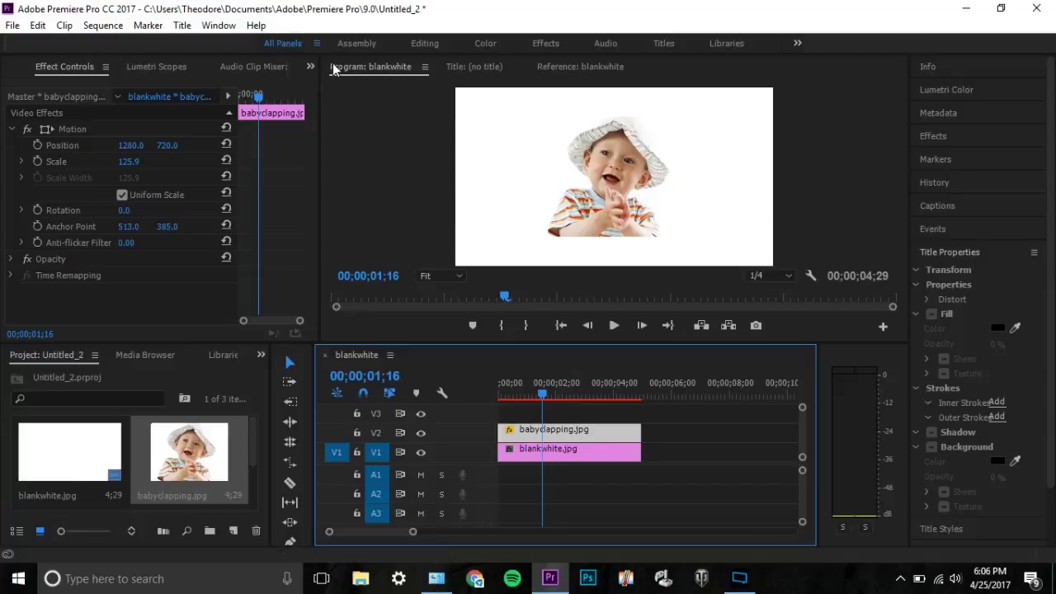
click(41, 128)
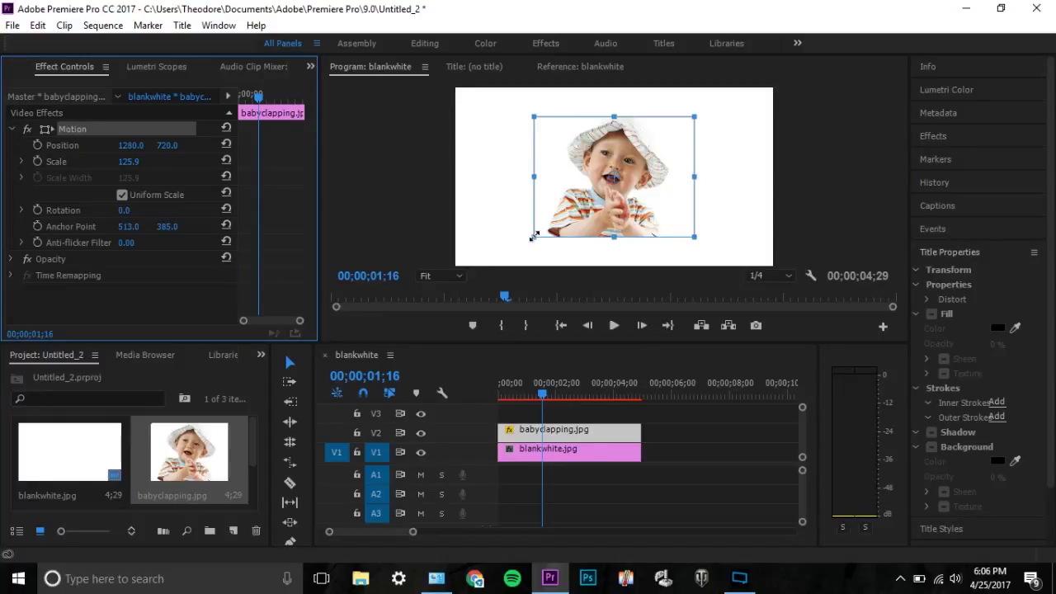
drag(533, 236, 544, 191)
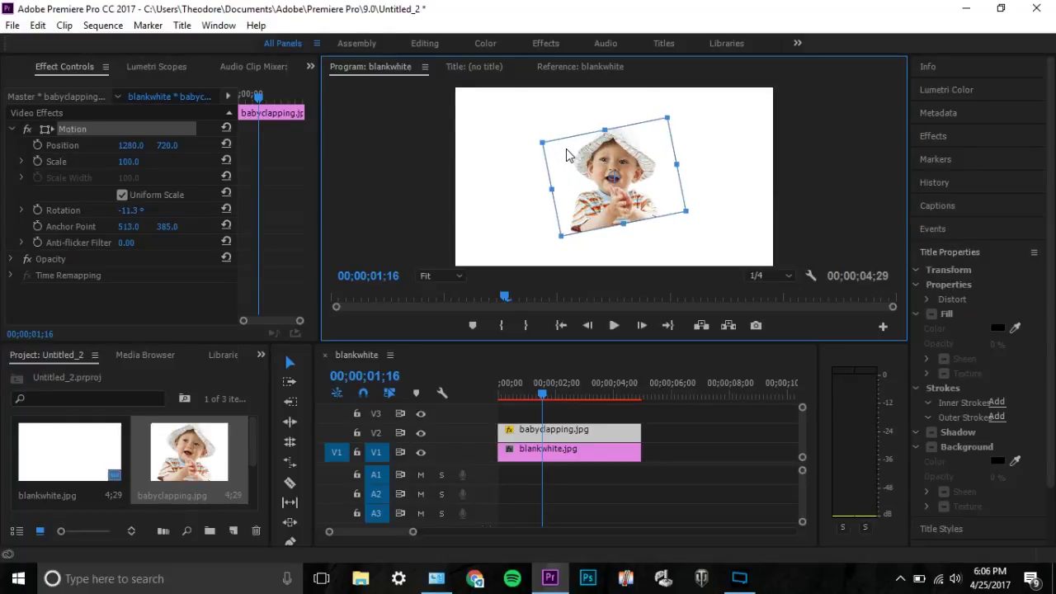
drag(567, 155, 554, 154)
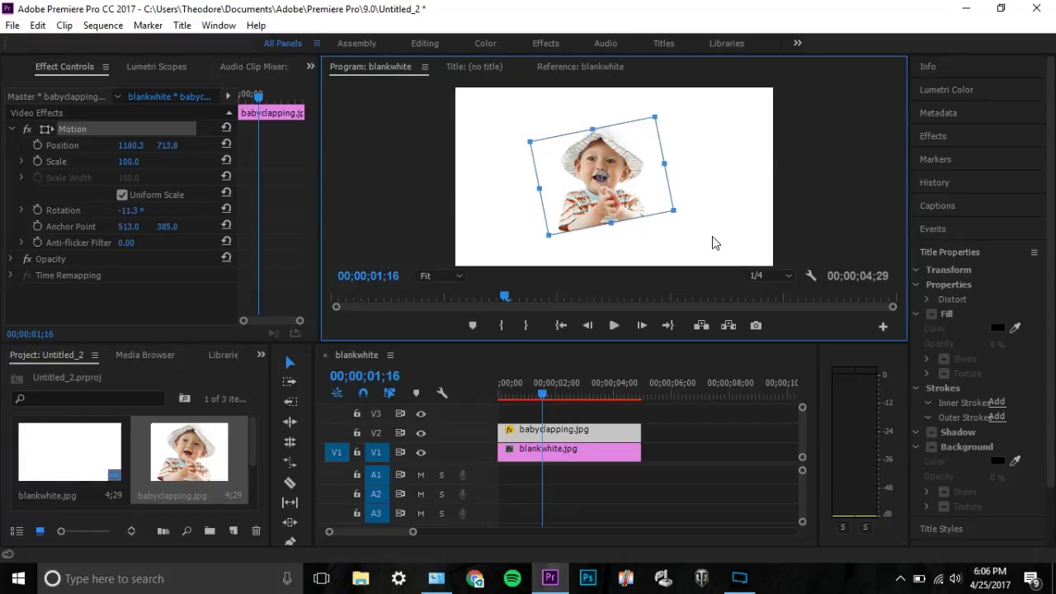
drag(673, 210, 683, 214)
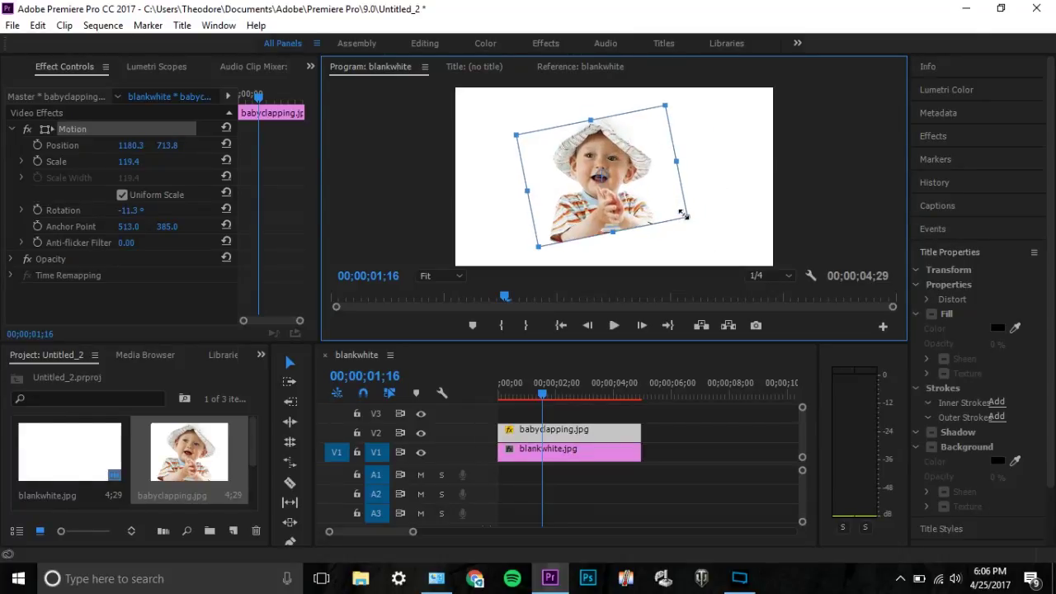
drag(669, 93, 693, 109)
drag(627, 165, 577, 145)
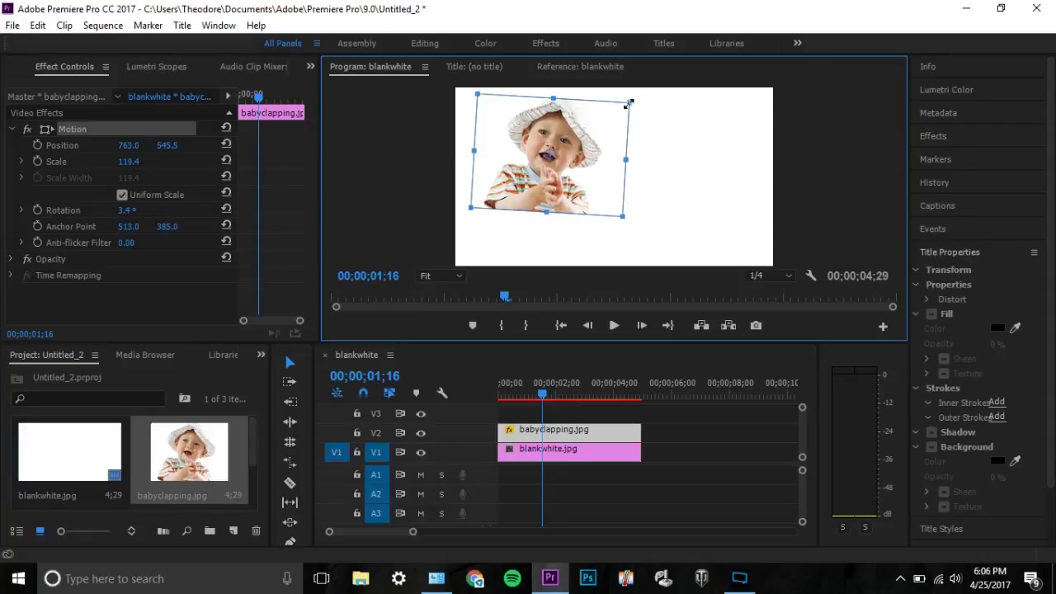
drag(619, 108, 609, 116)
mouse_move(579, 171)
mouse_down()
mouse_move(560, 164)
mouse_move(715, 208)
mouse_move(606, 174)
mouse_move(591, 183)
mouse_up()
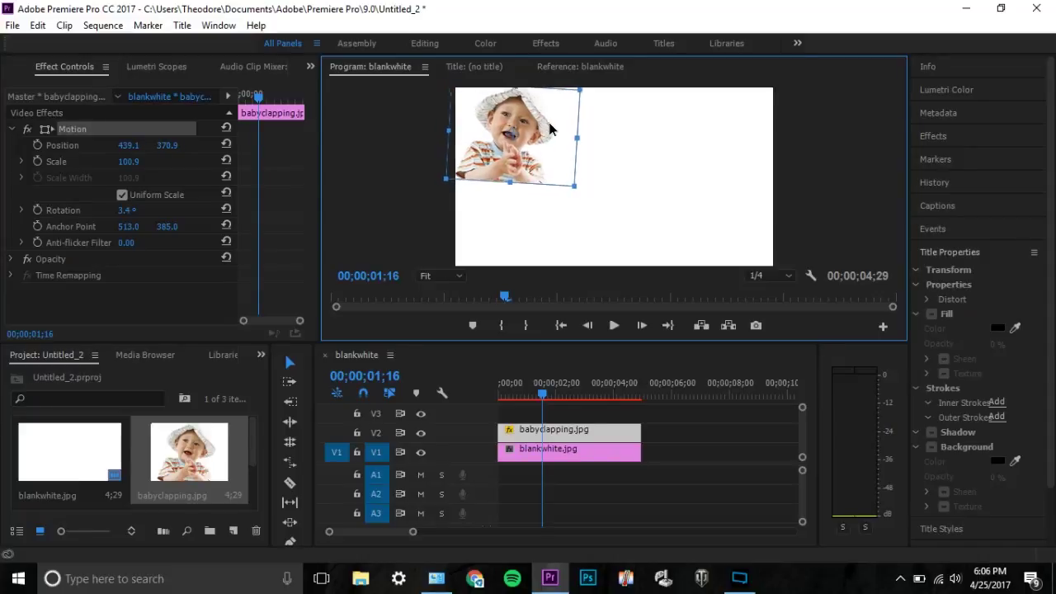
drag(551, 405, 487, 405)
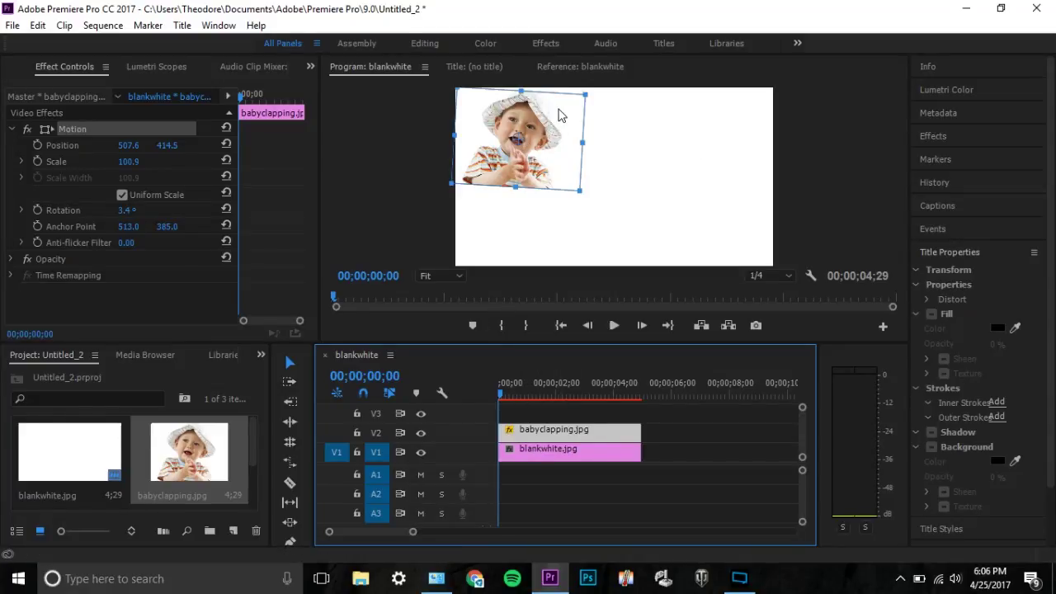
- Move the baby photo up-left to 495.2, 377.1 and reduce its rotation to 1.0°
click(553, 121)
drag(553, 121, 550, 116)
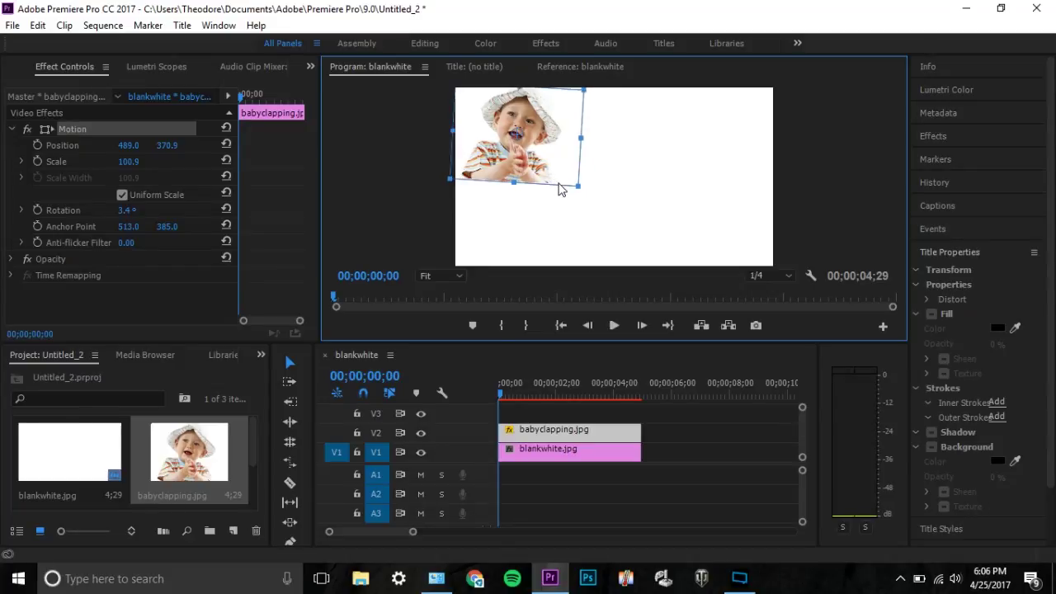
drag(543, 396, 492, 403)
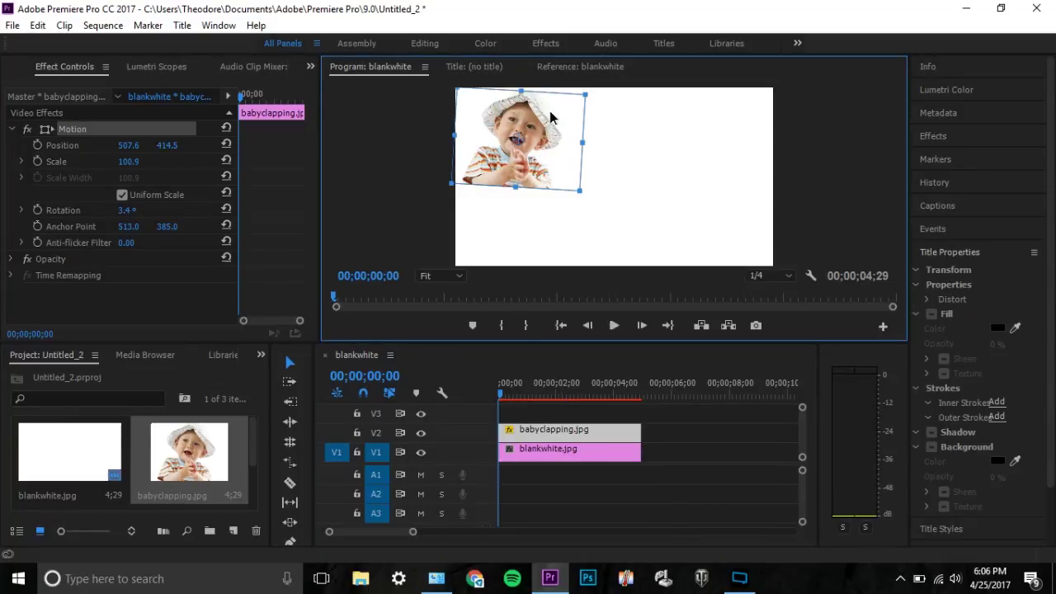
drag(559, 115, 556, 106)
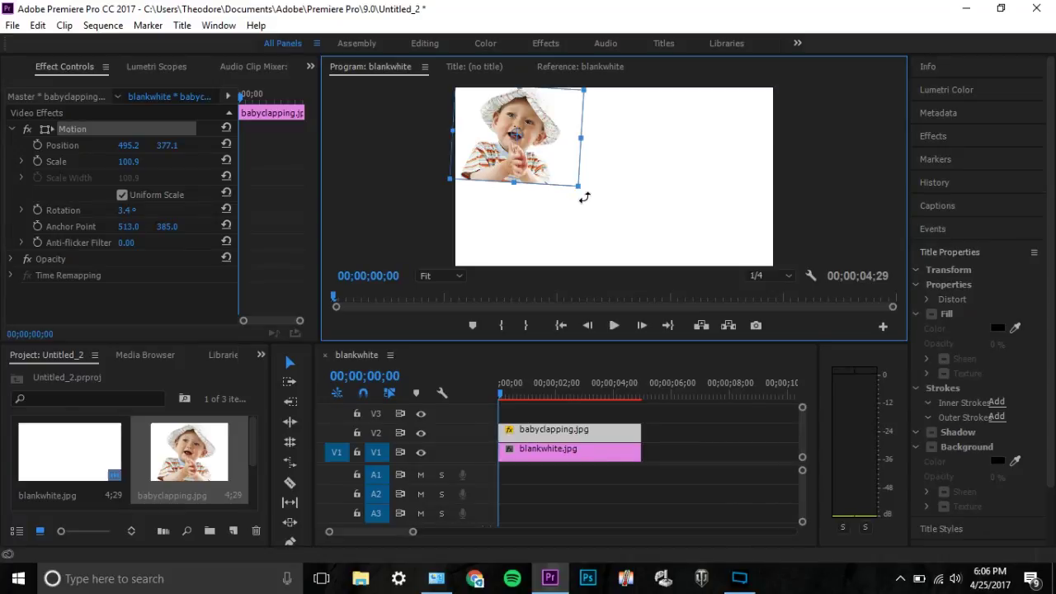
drag(584, 197, 586, 193)
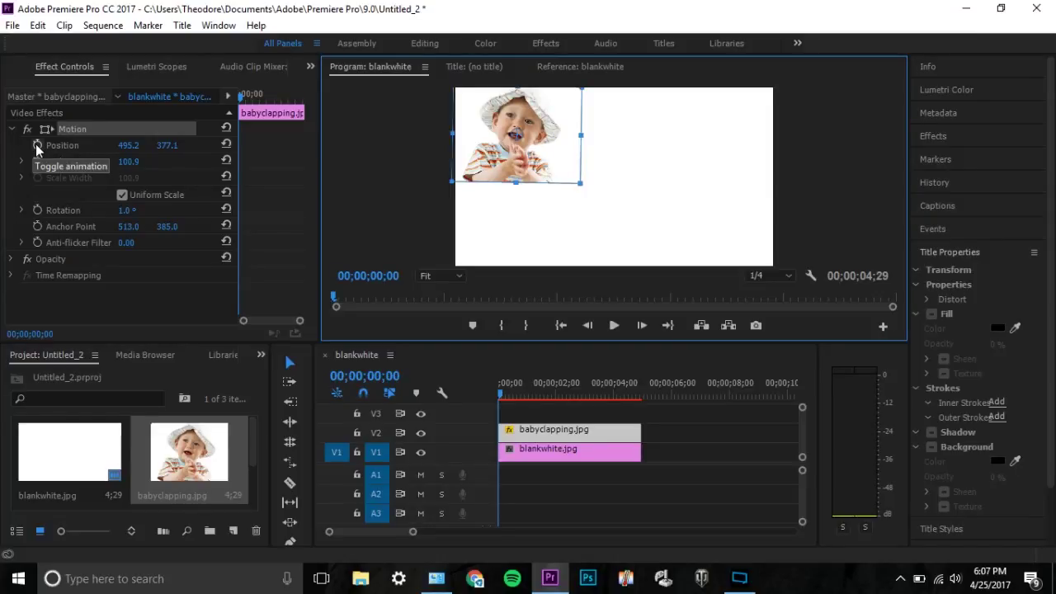
- Keyframe Position at 00;00, then move the photo to 2039.9, 1006 on the last frame
click(36, 147)
click(36, 146)
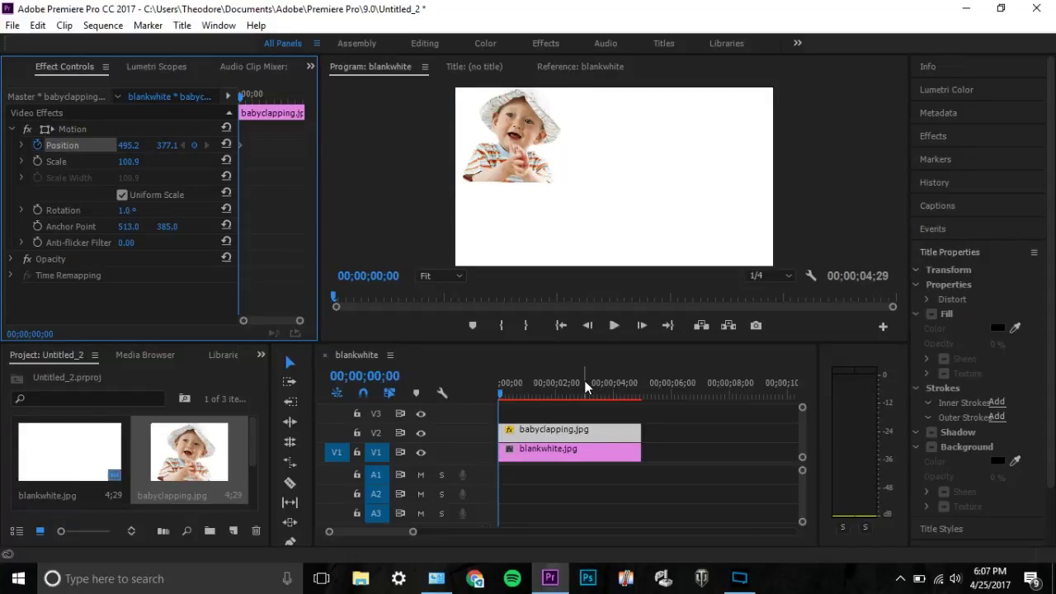
key(End)
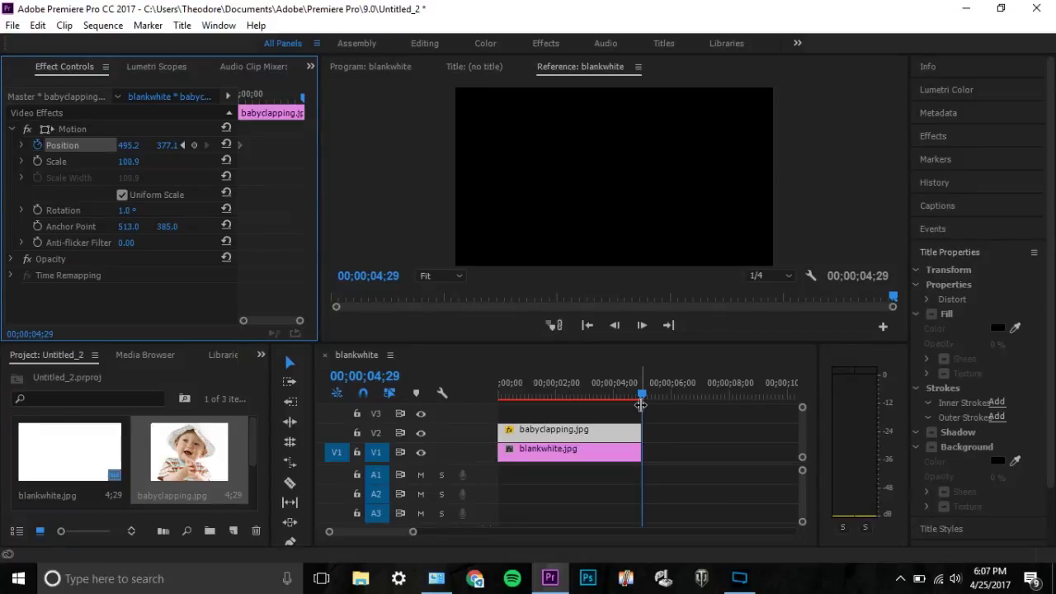
click(640, 404)
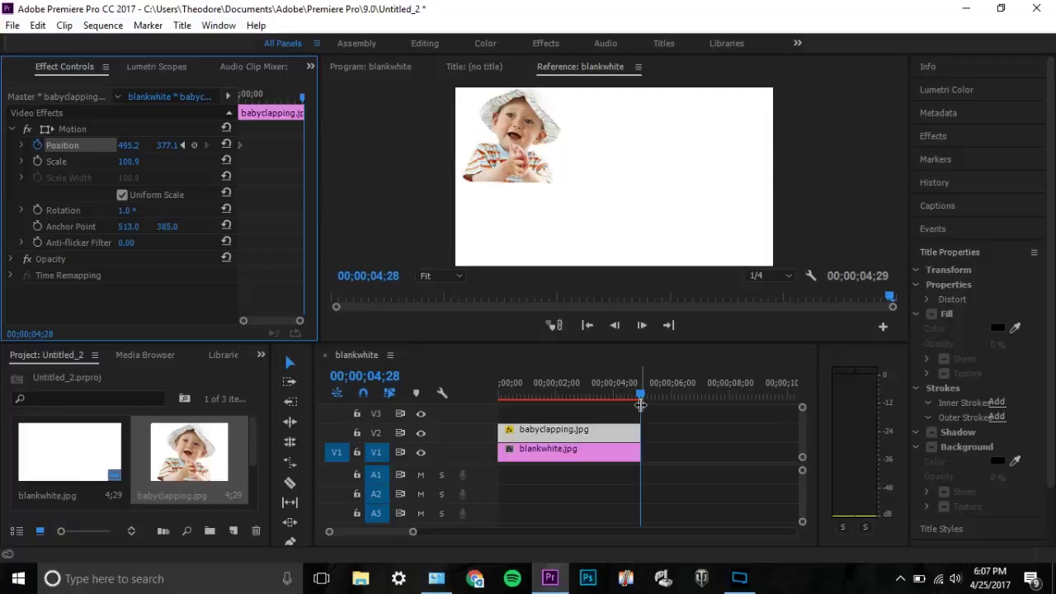
double_click(513, 128)
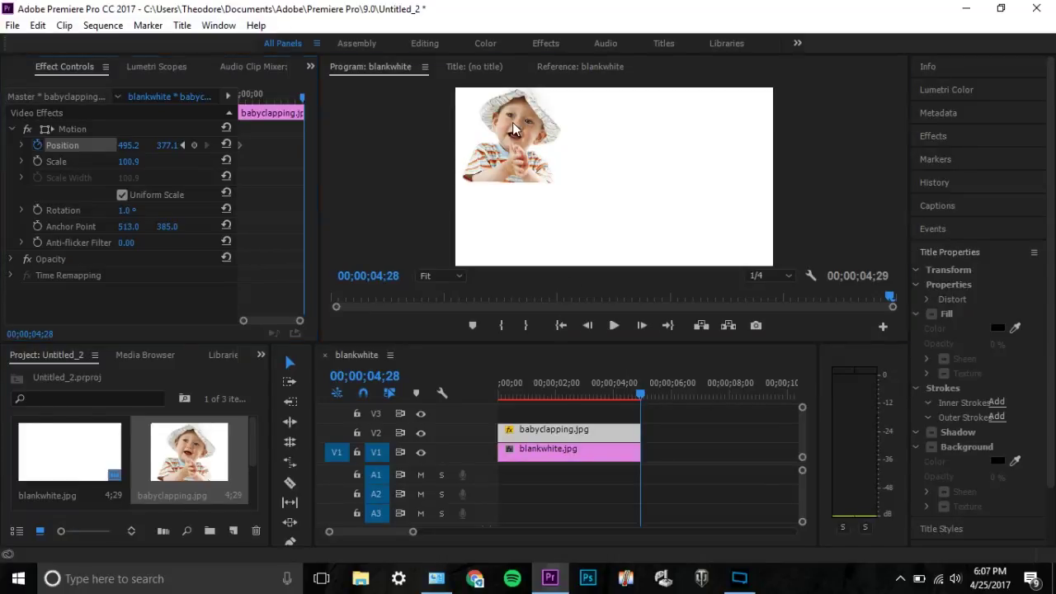
drag(543, 122, 729, 195)
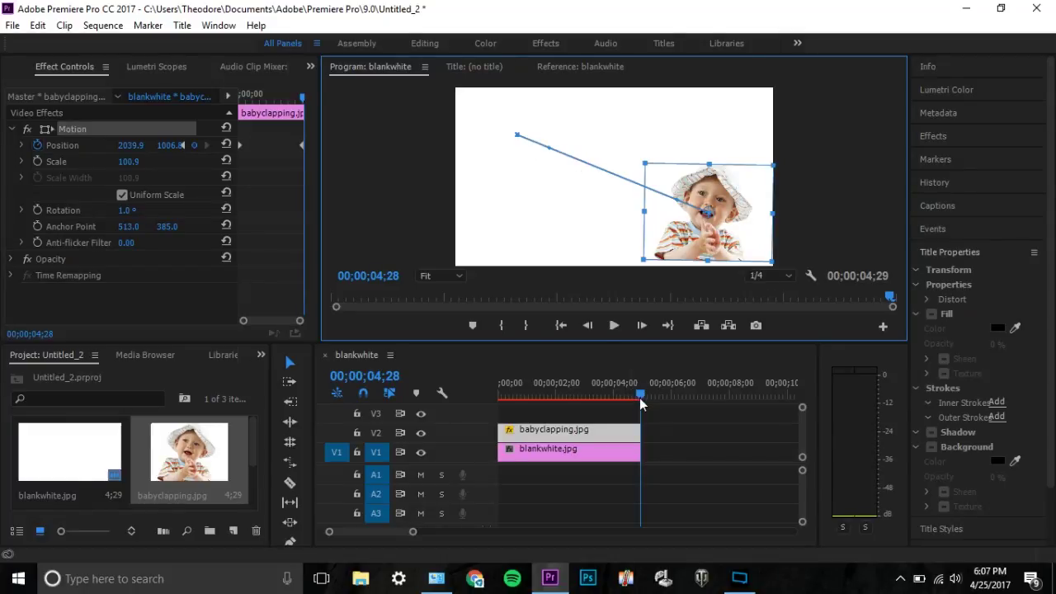
- Play back the position animation from the start, then return to the beginning
drag(640, 394, 452, 409)
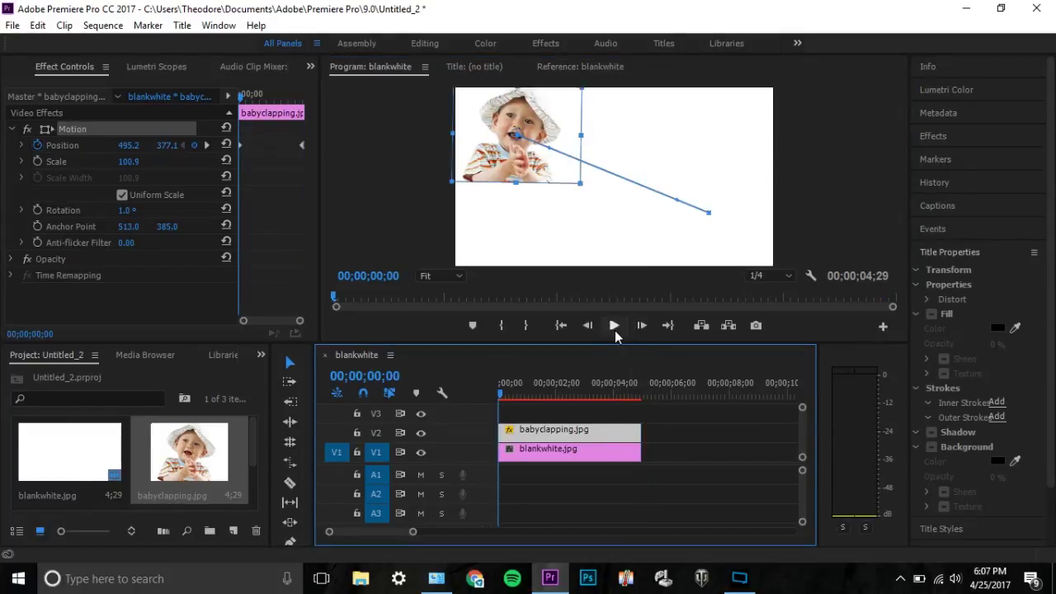
click(614, 326)
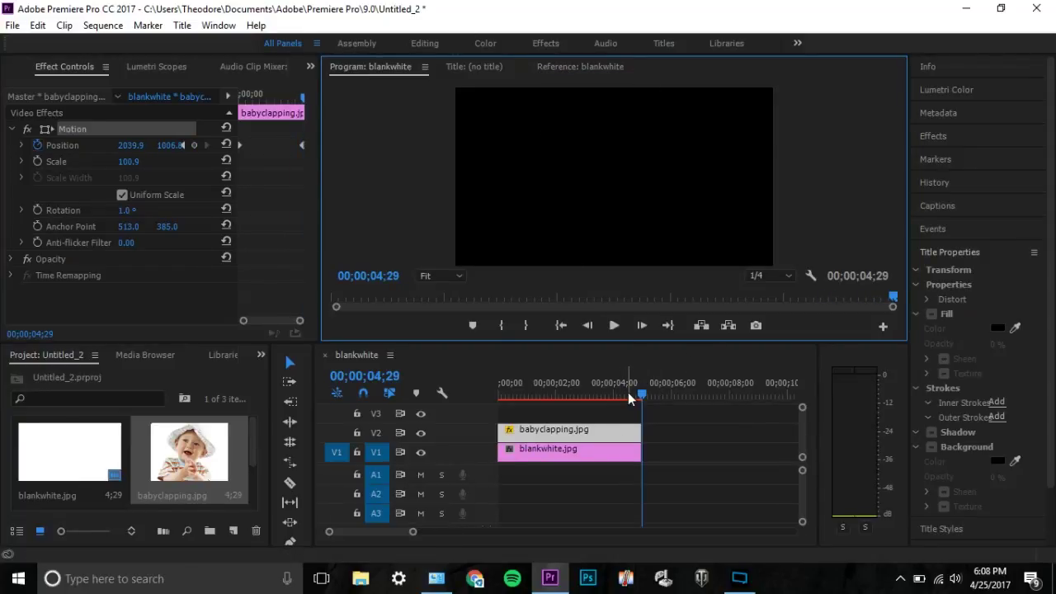
click(634, 398)
key(Home)
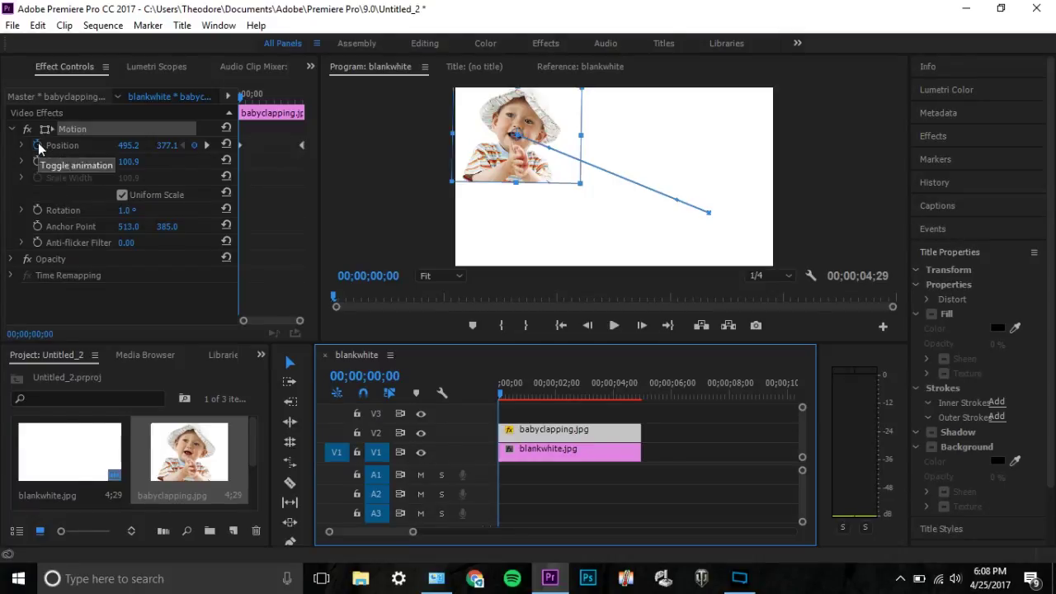
- Delete the Position keyframes, then center the photo at 1311.1, 670.1 and scale it to 233.6
click(38, 145)
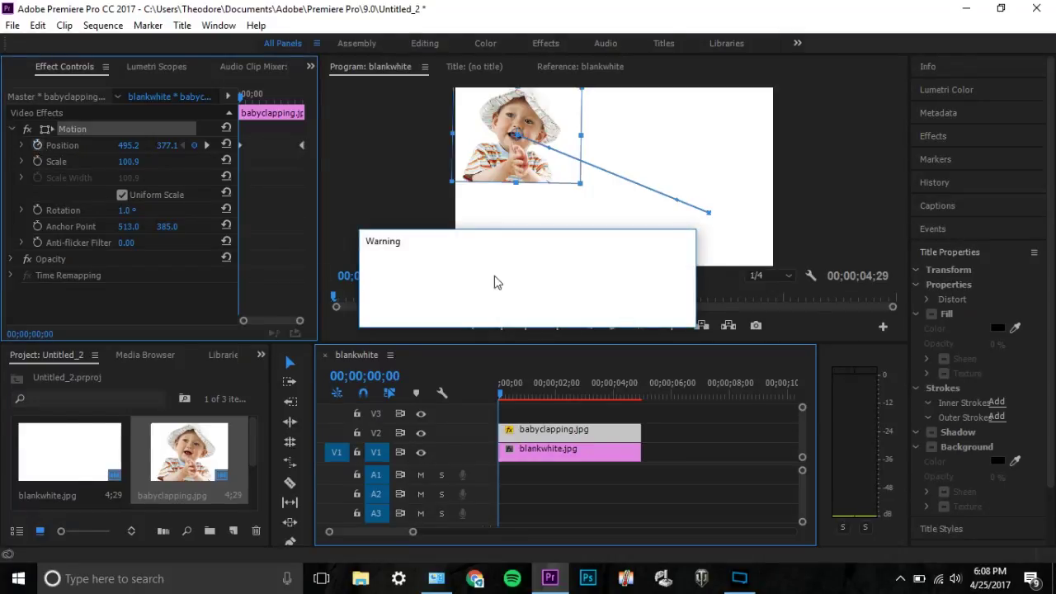
click(584, 308)
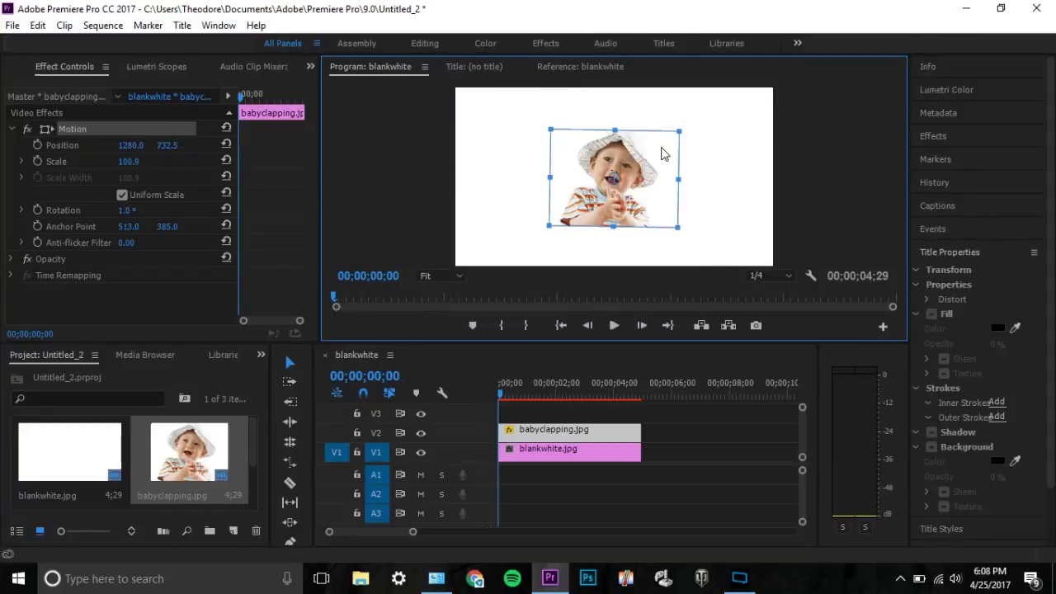
drag(649, 153, 652, 147)
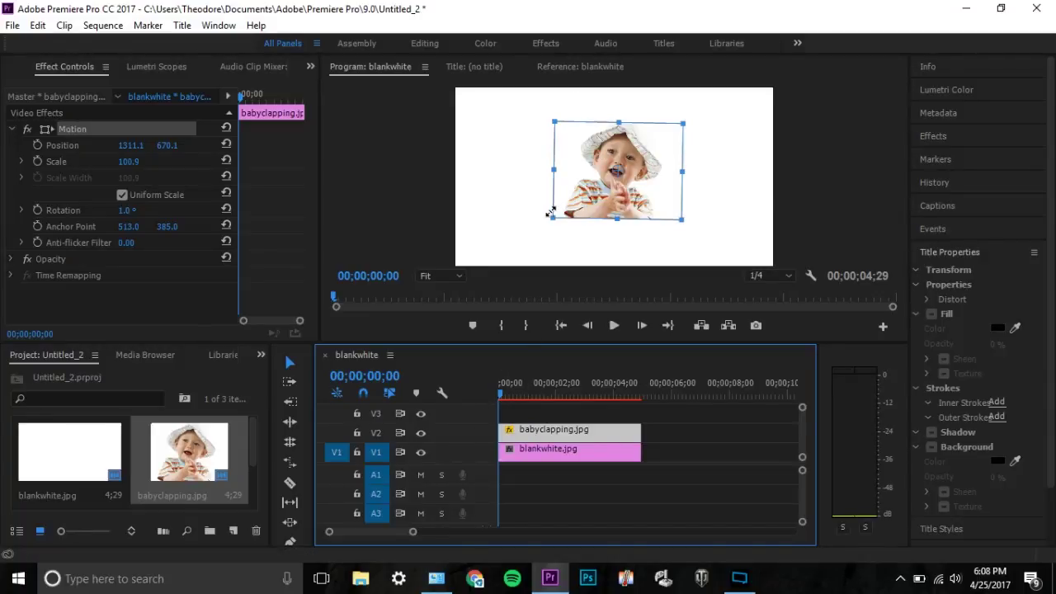
drag(551, 213, 469, 280)
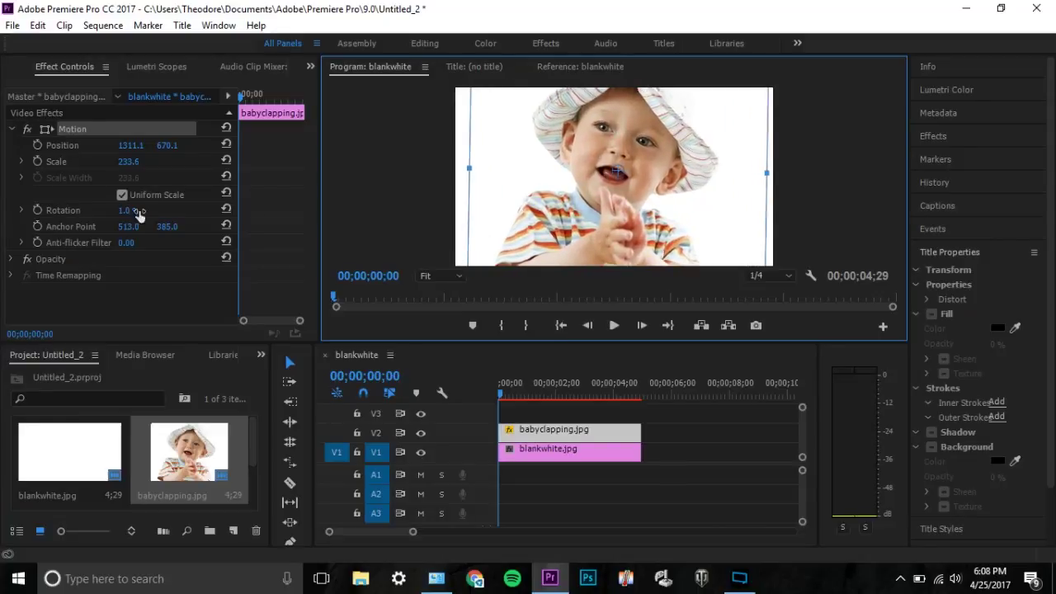
- Add a Scale keyframe at 233.6 at the start and zoom the monitor to 10%
click(37, 161)
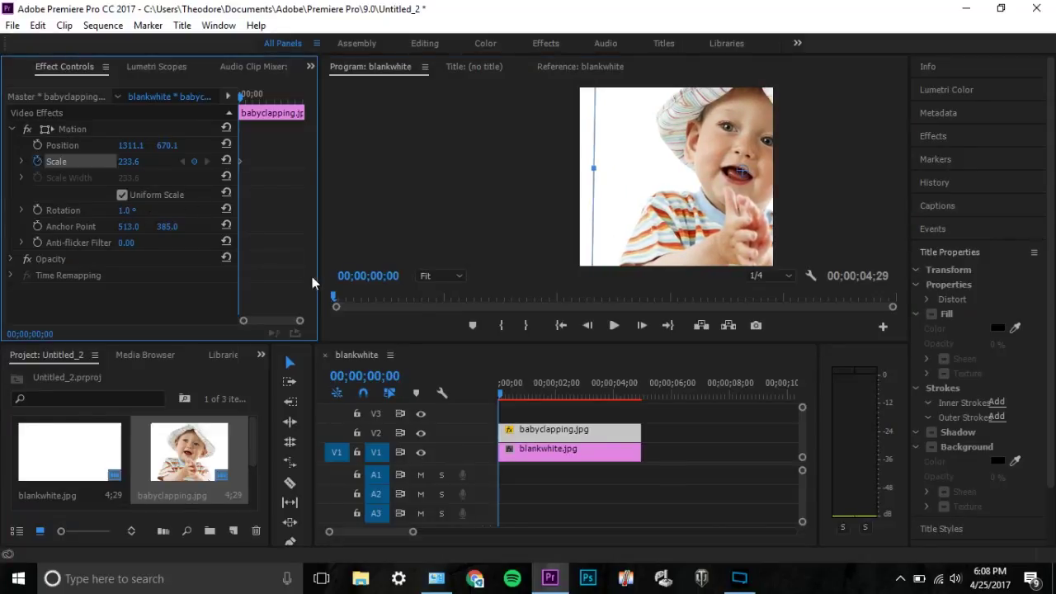
click(433, 276)
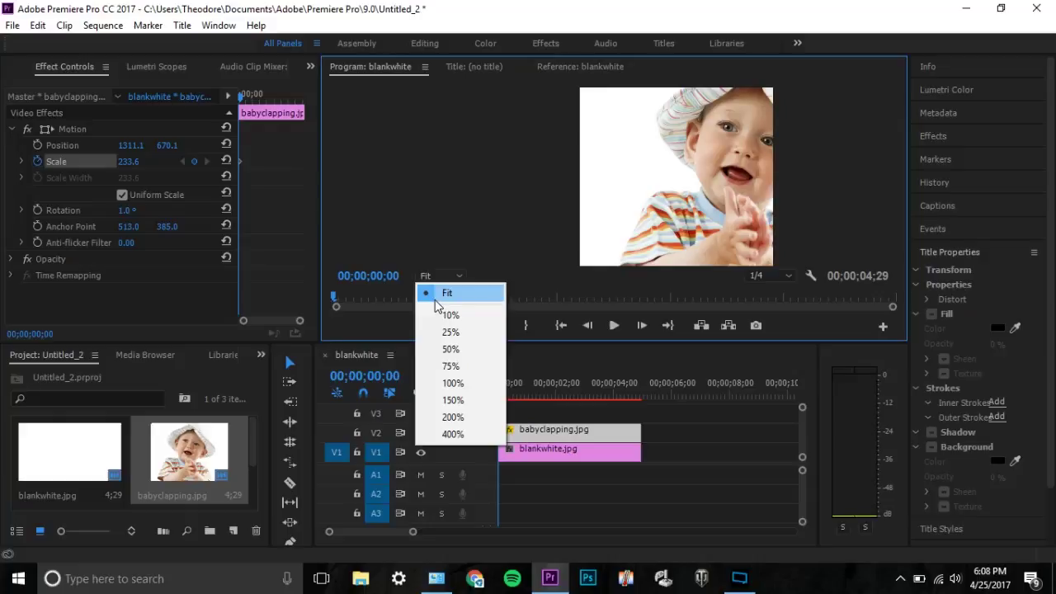
click(450, 315)
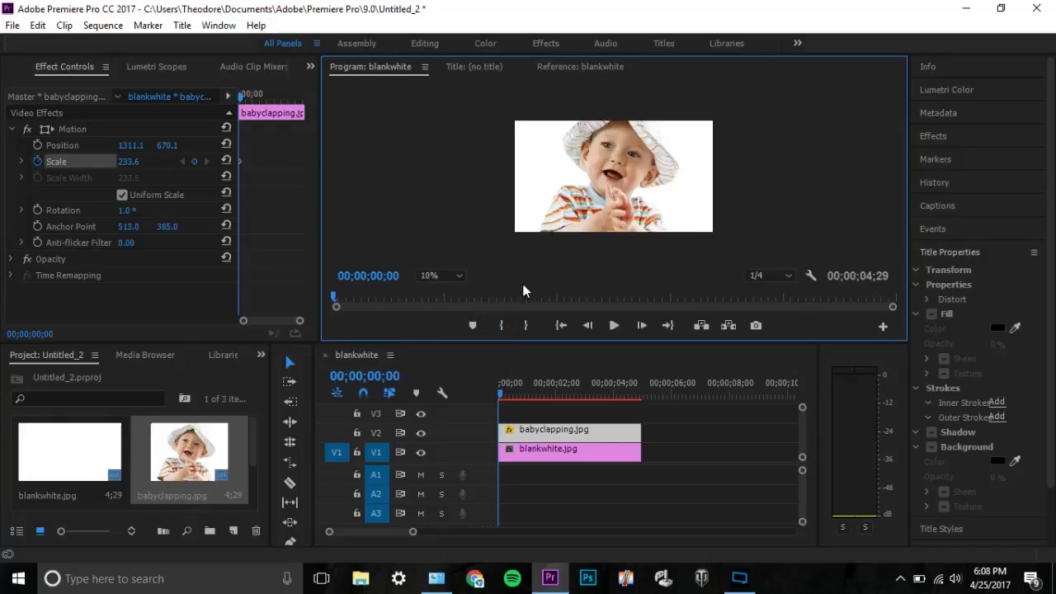
click(565, 203)
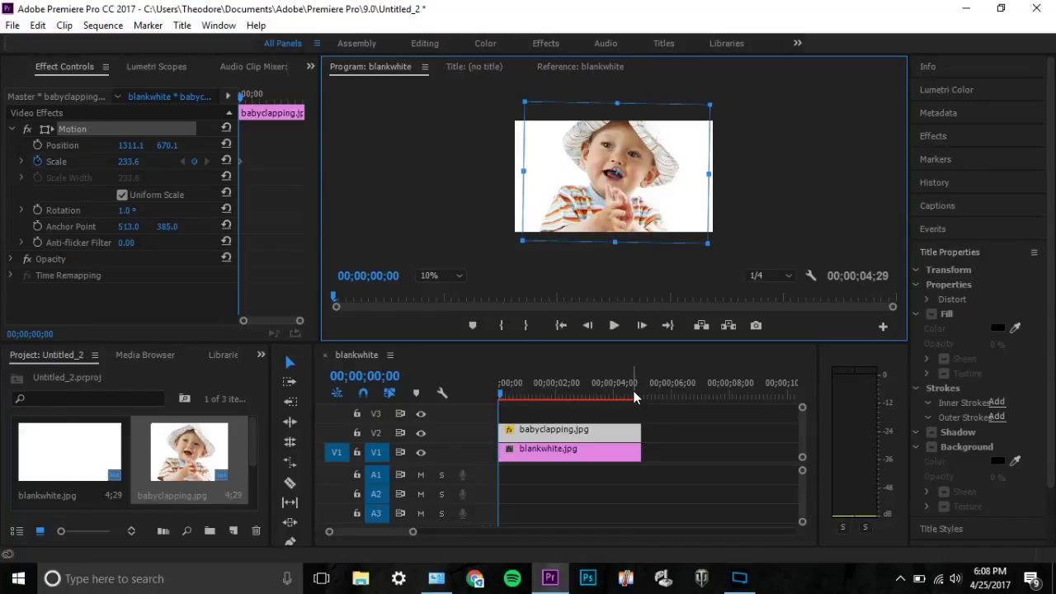
key(Down)
- On the last frame, 04;28, shrink the baby photo to scale 75.6
click(501, 396)
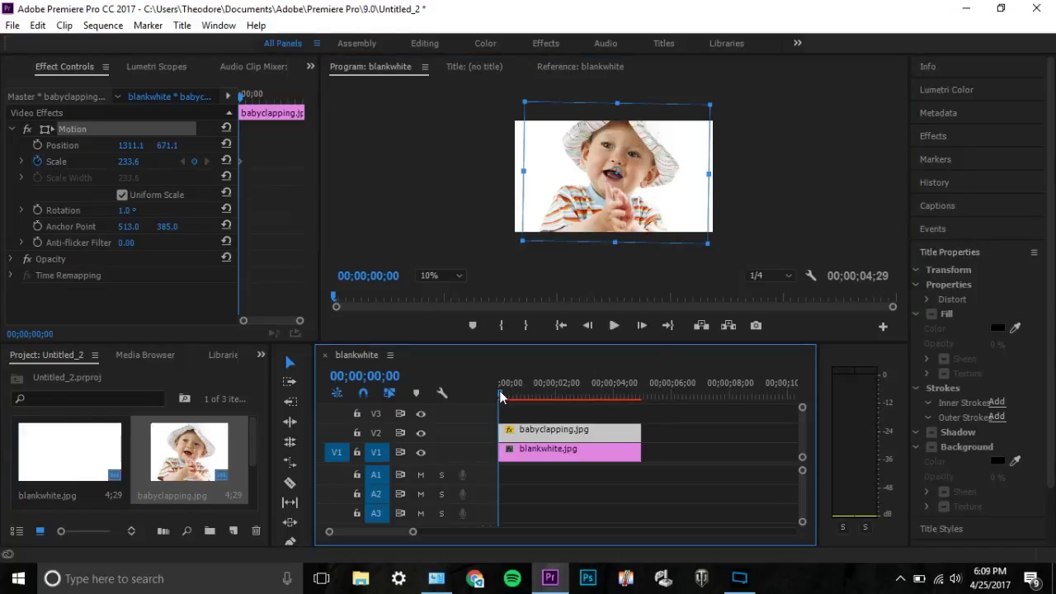
key(End)
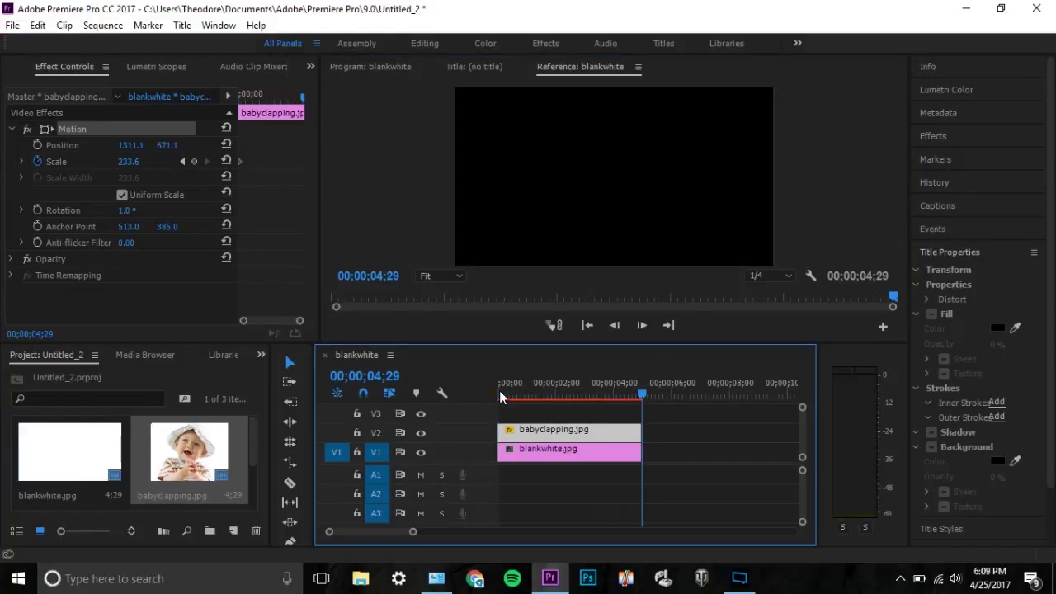
key(Left)
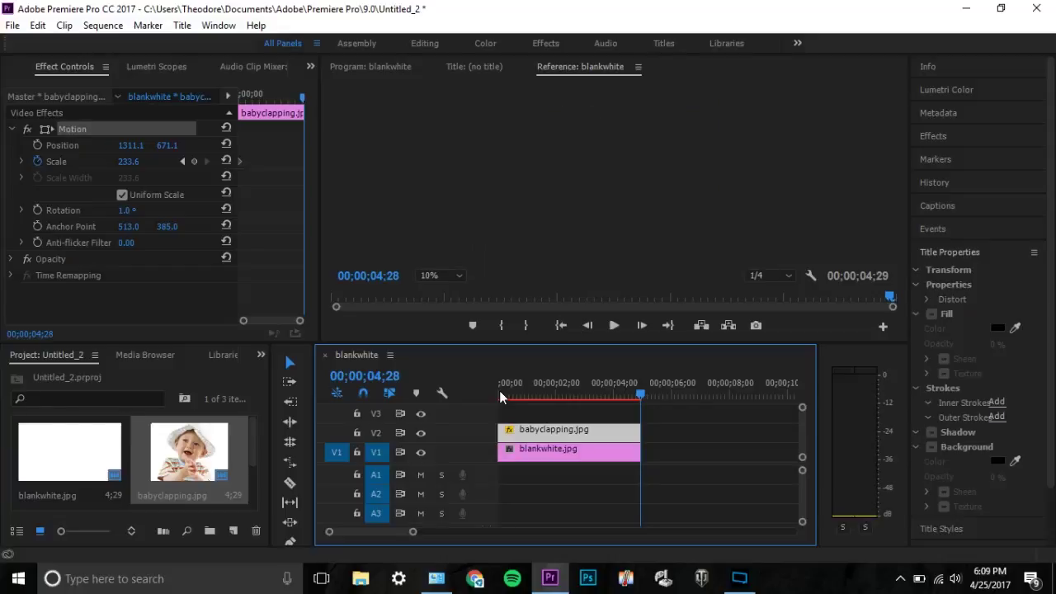
key(shift+4)
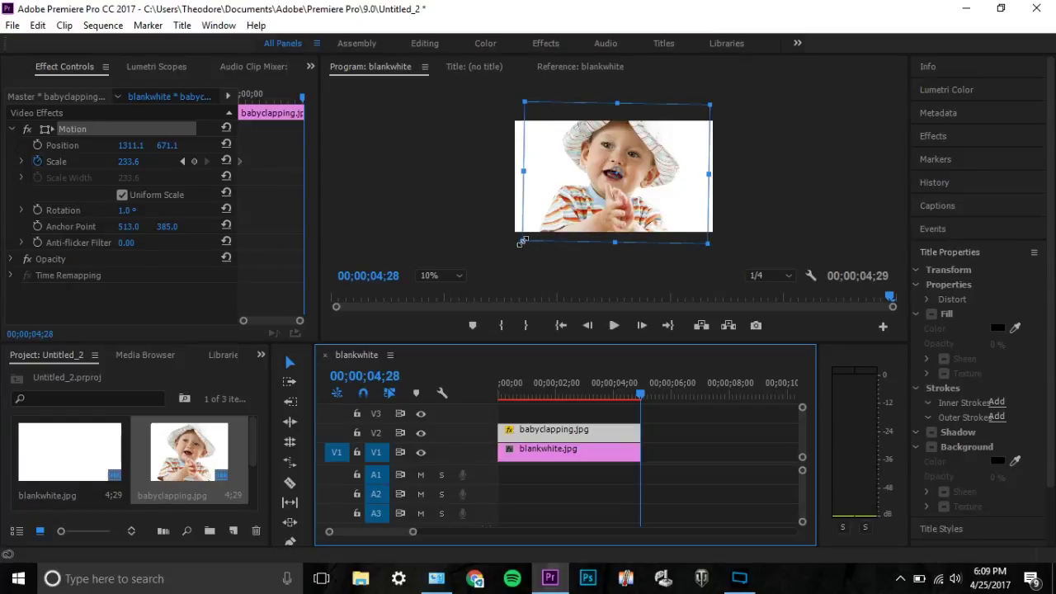
drag(522, 242, 559, 195)
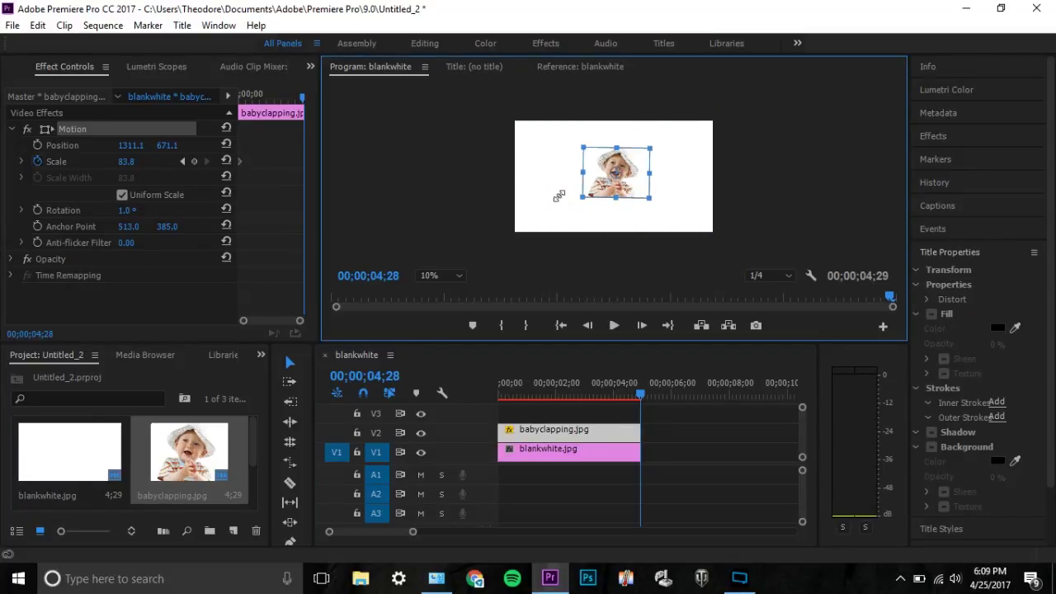
- Return to the sequence start and set the monitor zoom back to Fit
click(652, 388)
key(Home)
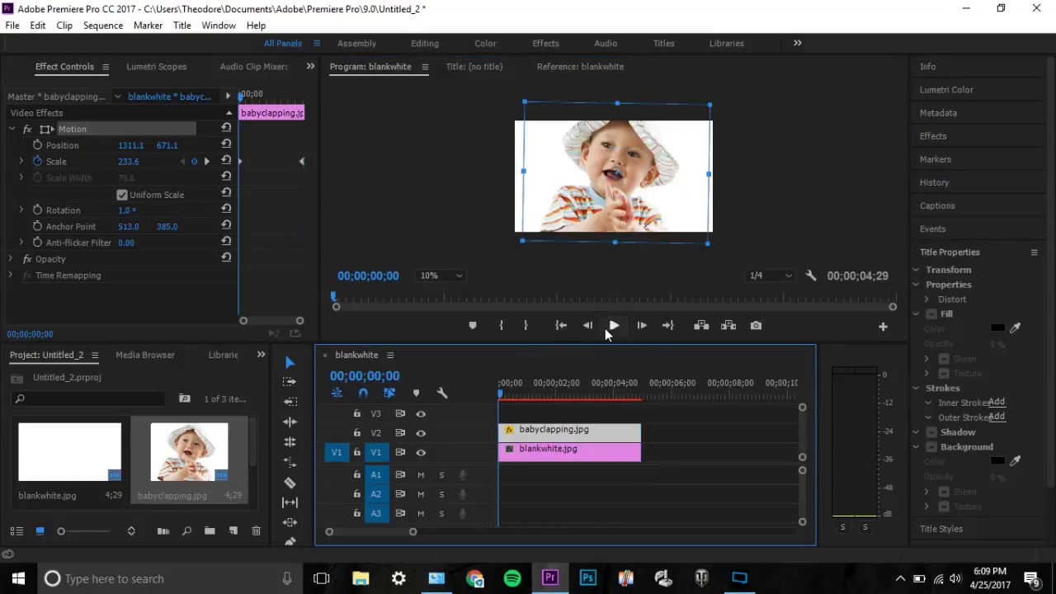
click(441, 275)
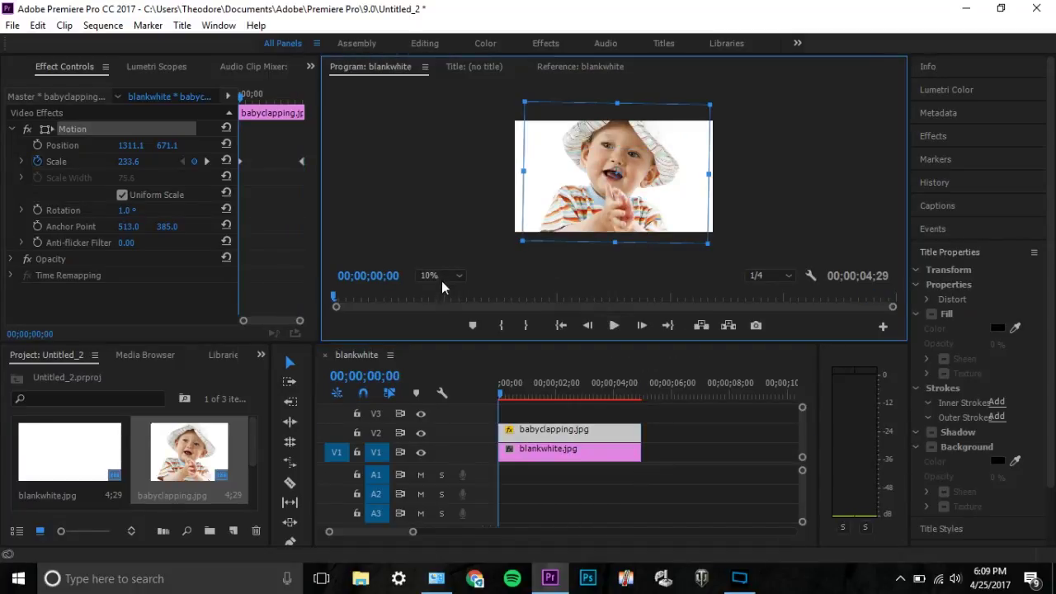
click(450, 291)
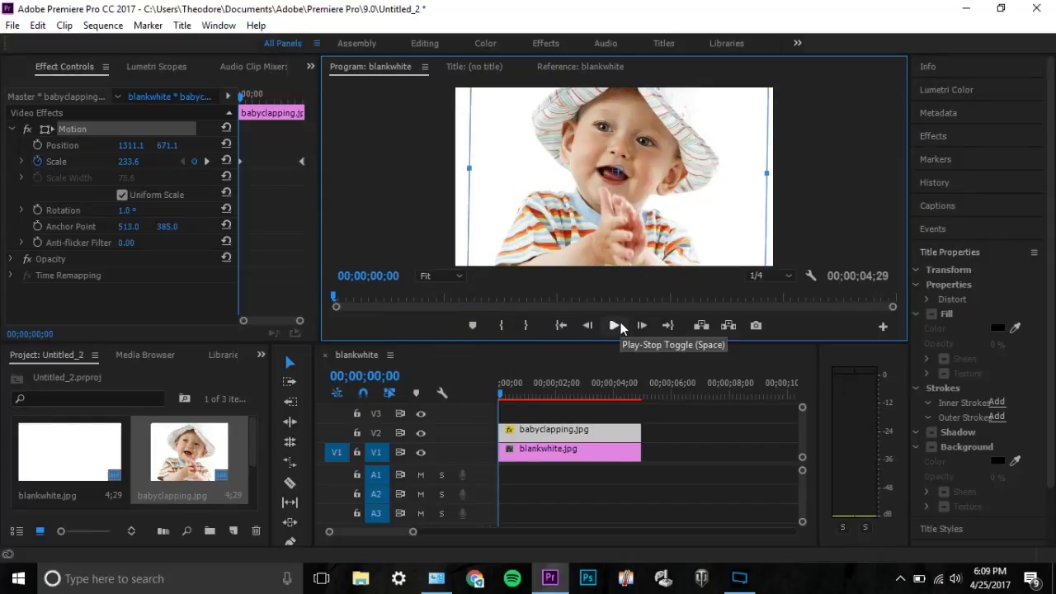
- Play the shrinking scale animation and stop near the clip end
click(617, 325)
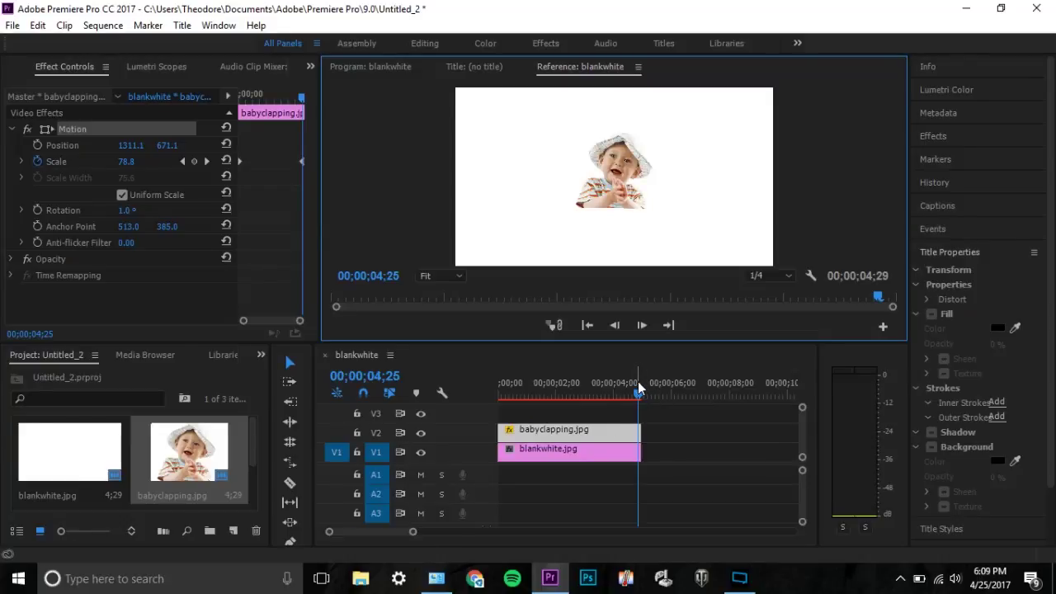
click(638, 384)
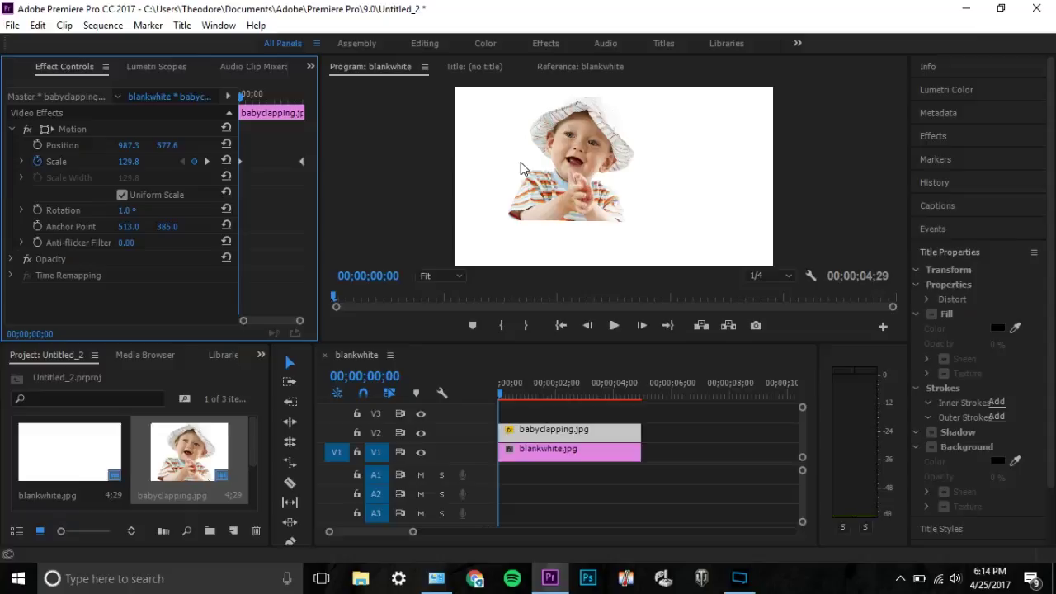
- Drag the baby photo right and down to position 1255.1, 696.1
double_click(568, 161)
drag(611, 132, 644, 147)
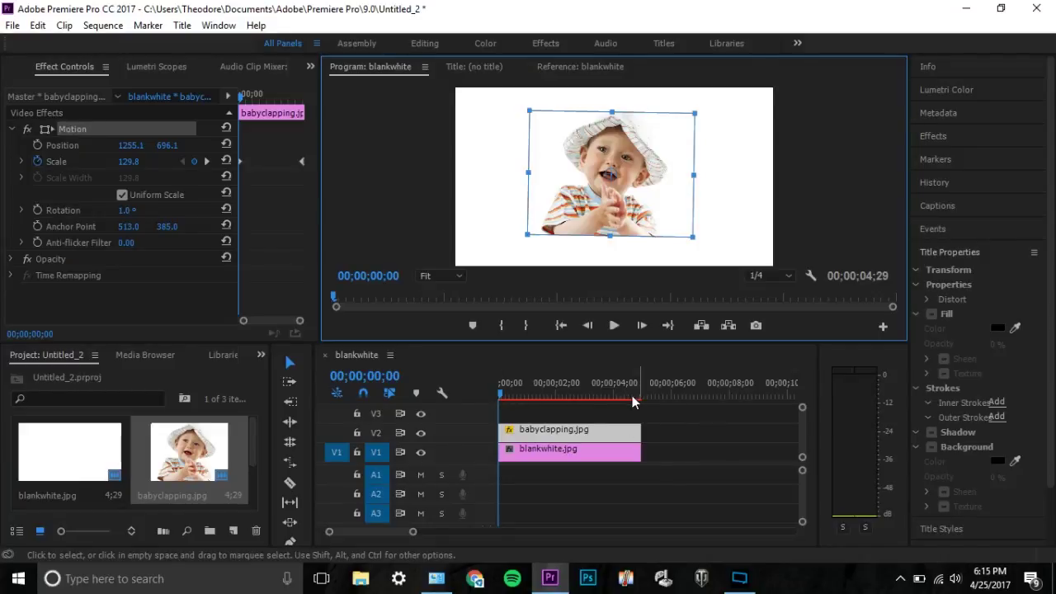
click(502, 397)
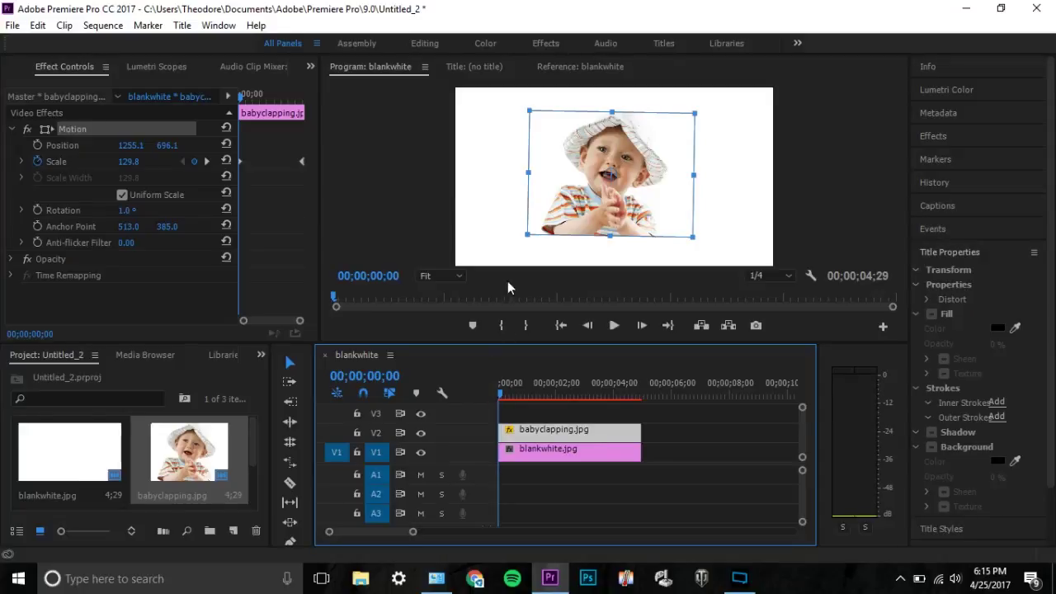
- Delete the Scale keyframes and set a starting Rotation keyframe of 0.4°
click(39, 164)
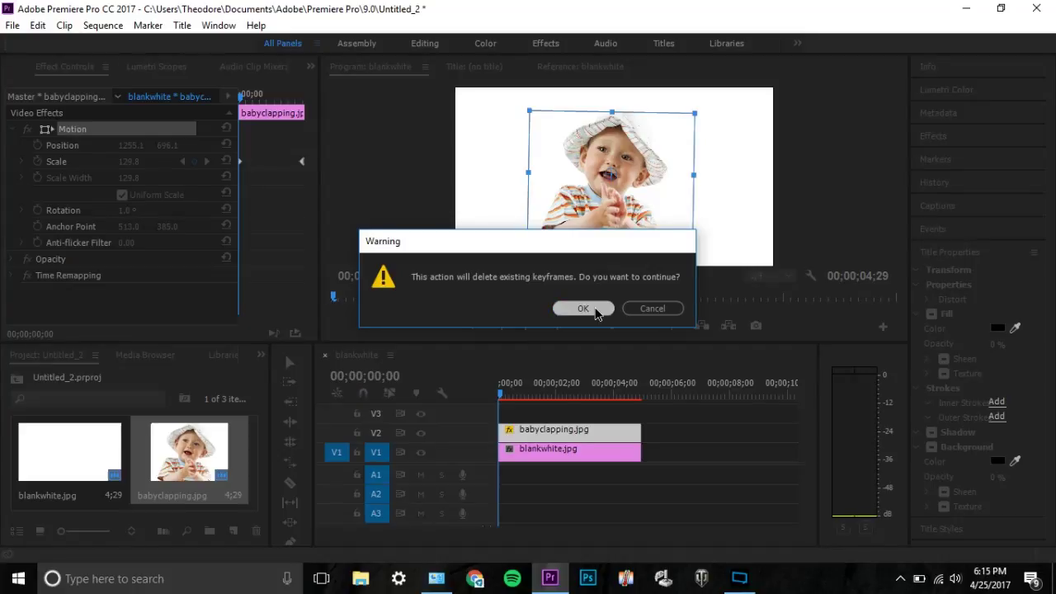
click(583, 308)
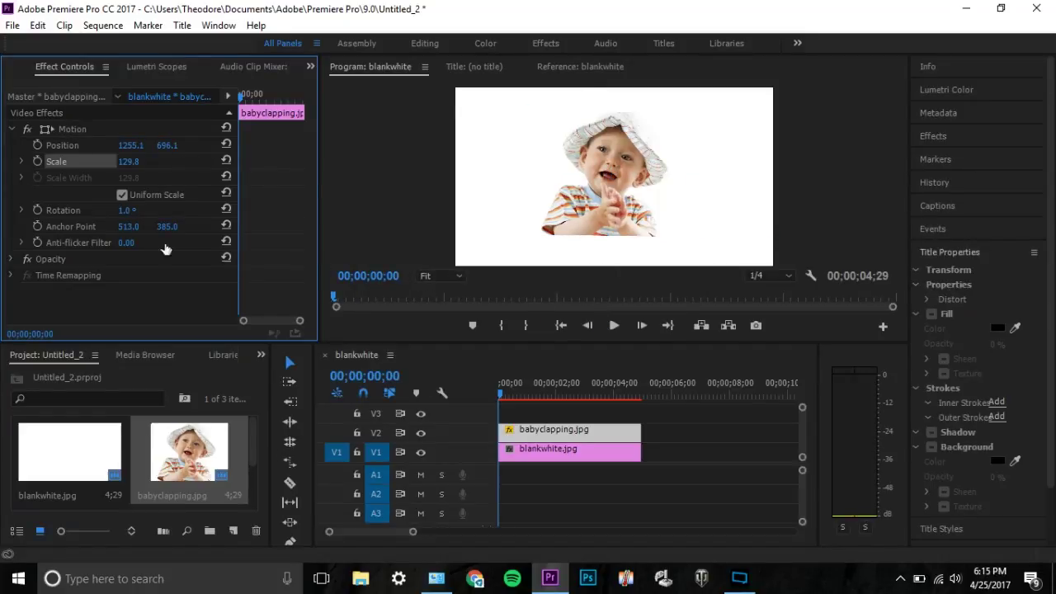
click(39, 210)
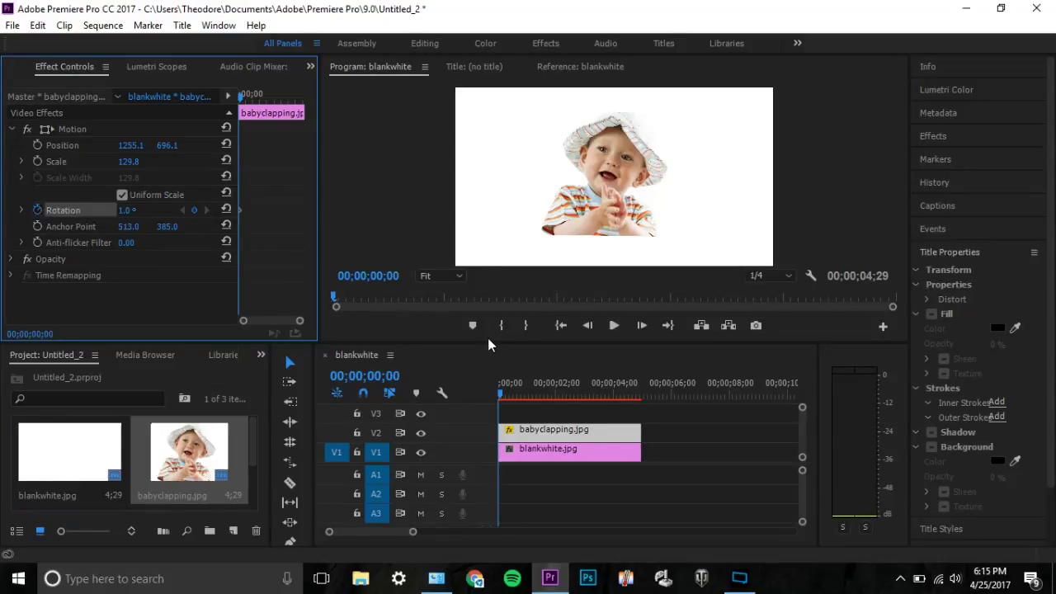
click(617, 179)
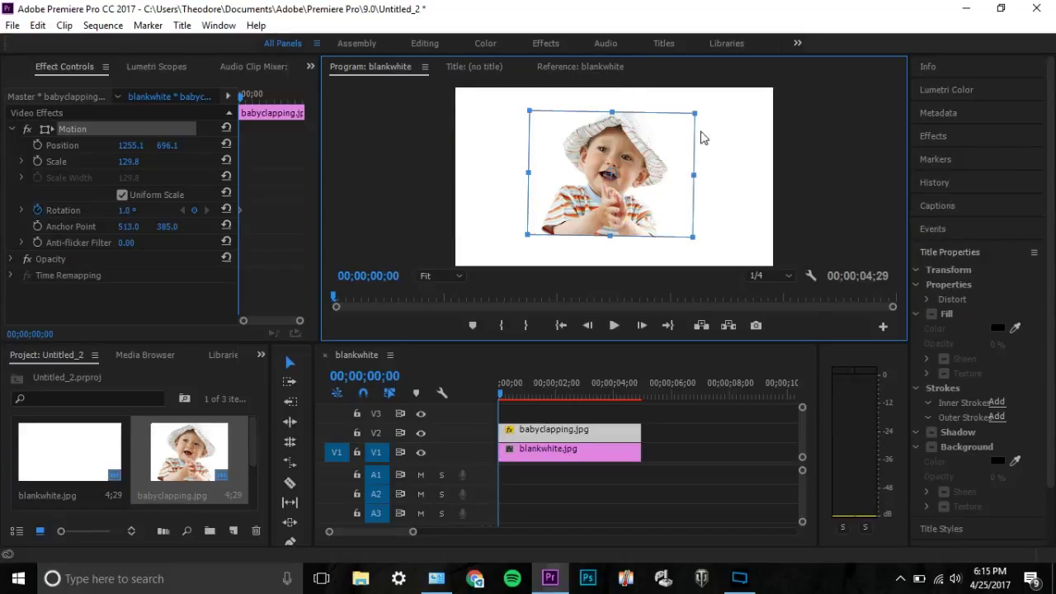
drag(702, 106, 701, 105)
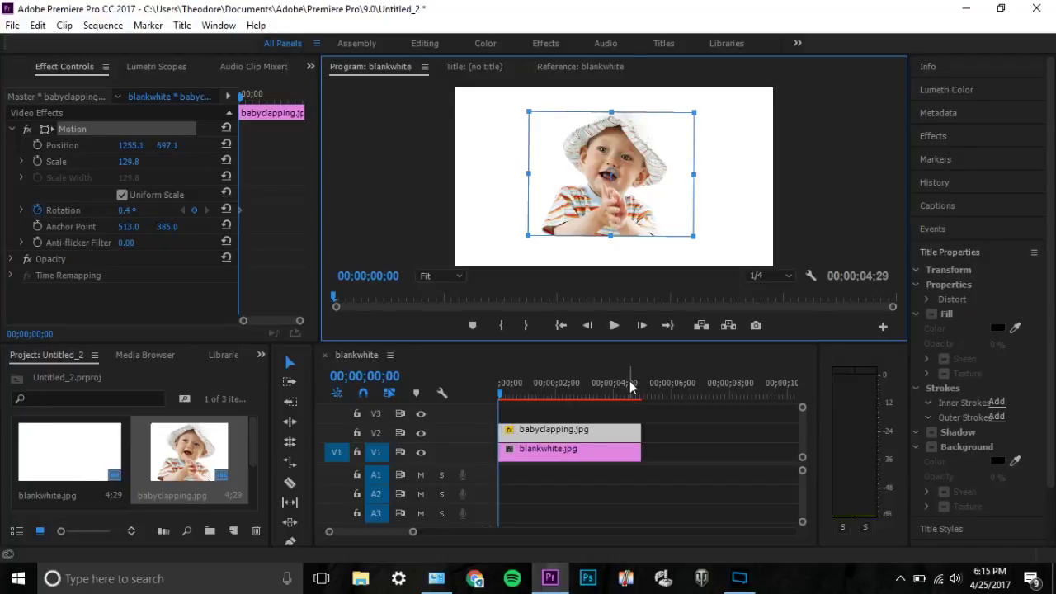
- On the last frame, 04;28, rotate the photo to -180.5° so it ends upside down
click(503, 397)
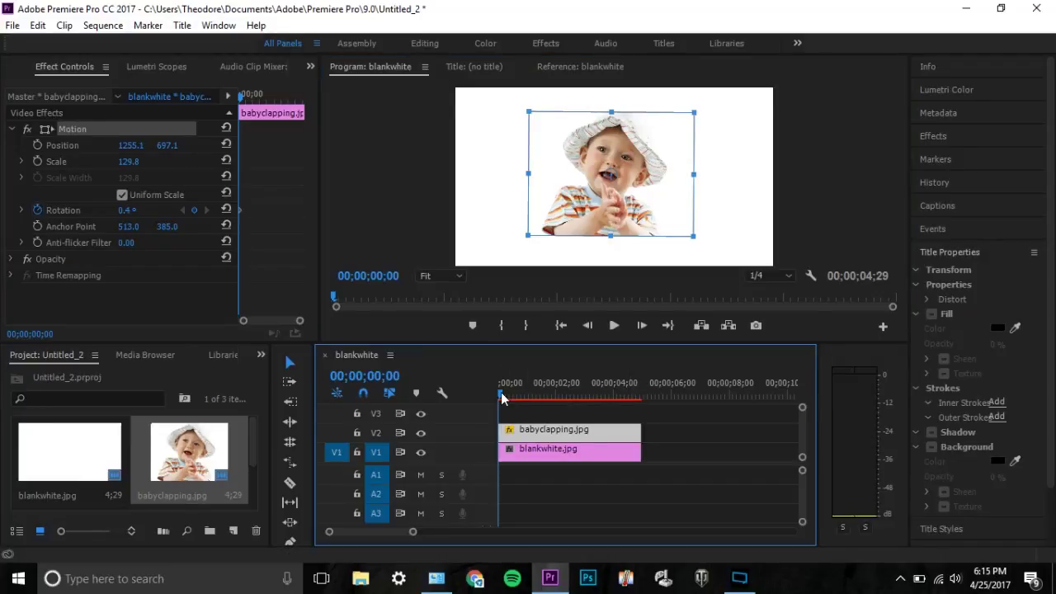
key(End)
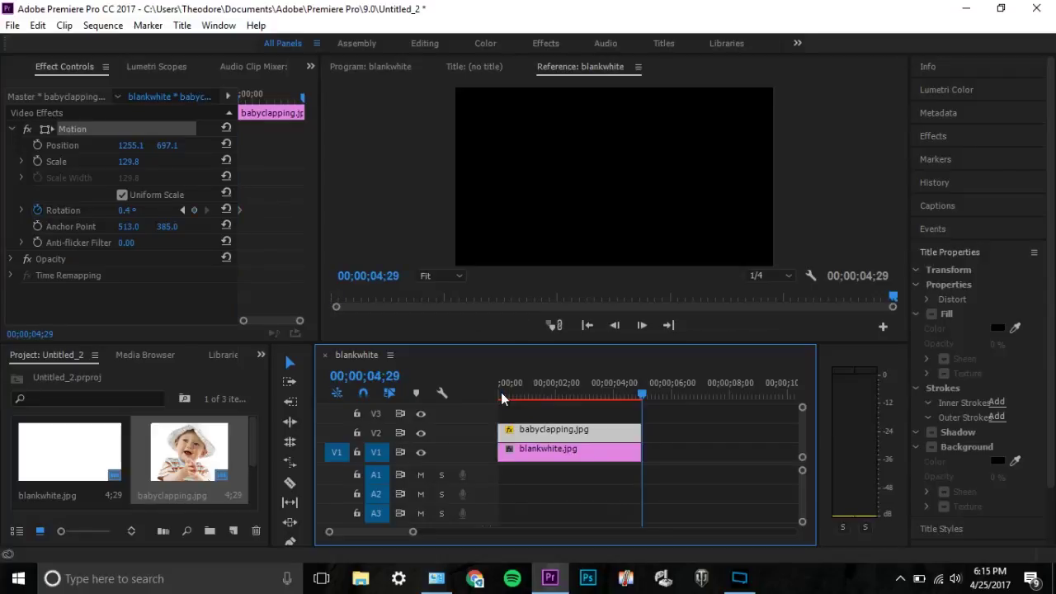
key(Left)
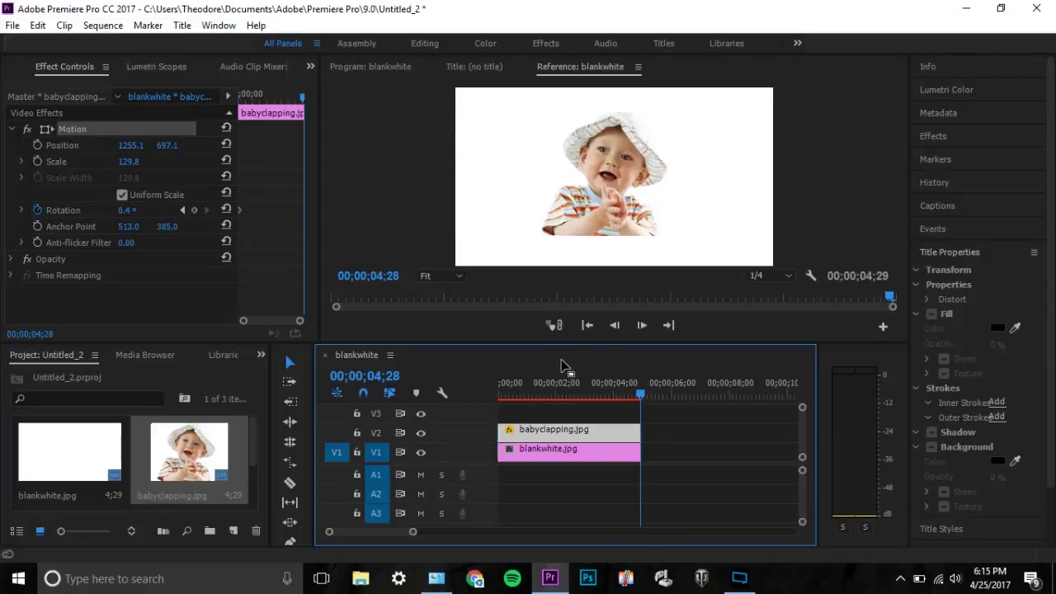
click(371, 66)
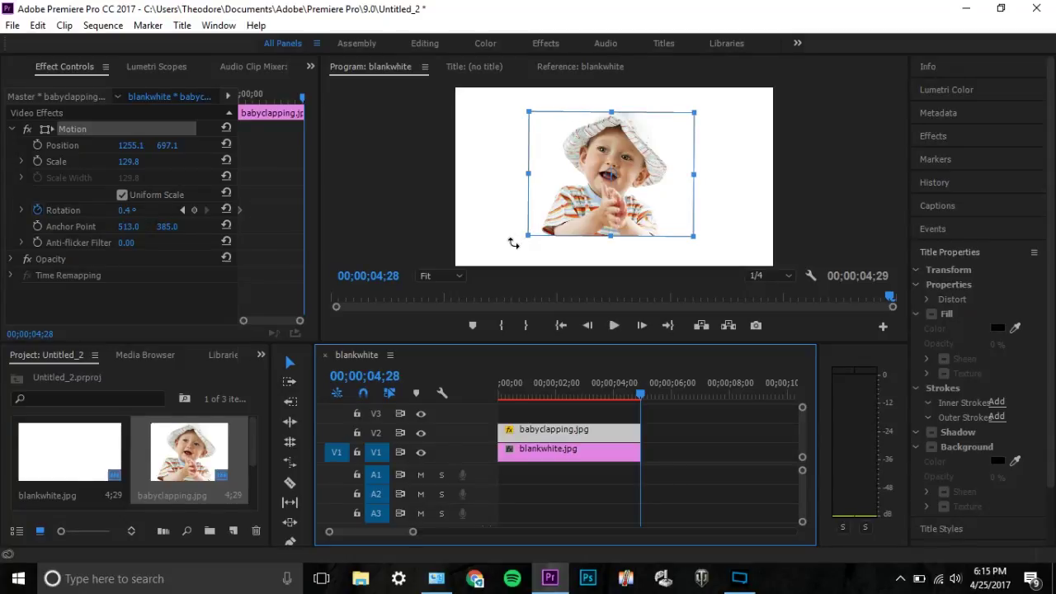
drag(513, 244, 698, 111)
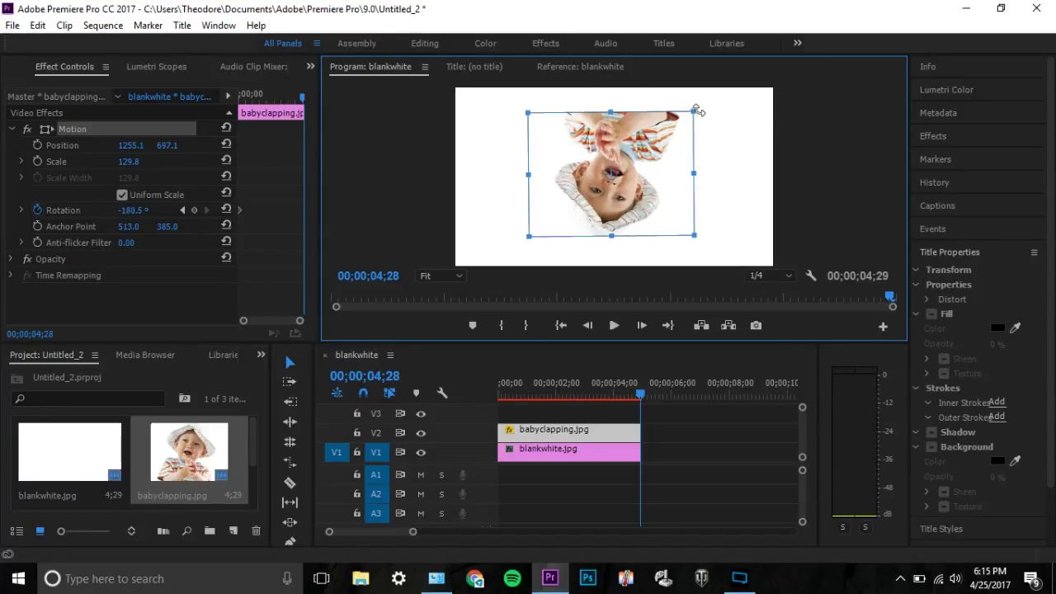
click(641, 382)
key(Home)
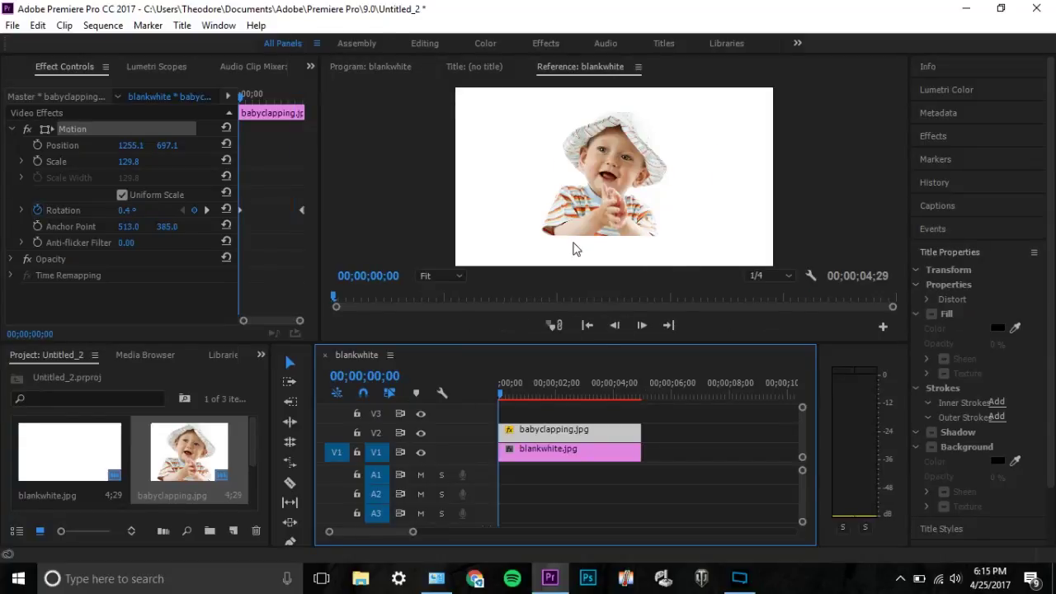
click(389, 66)
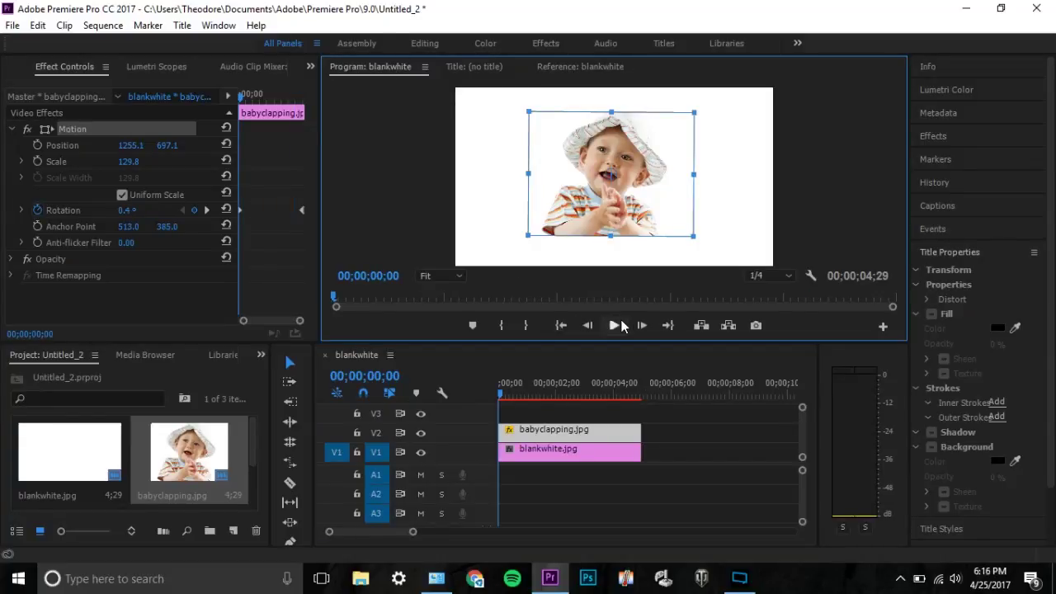
click(615, 325)
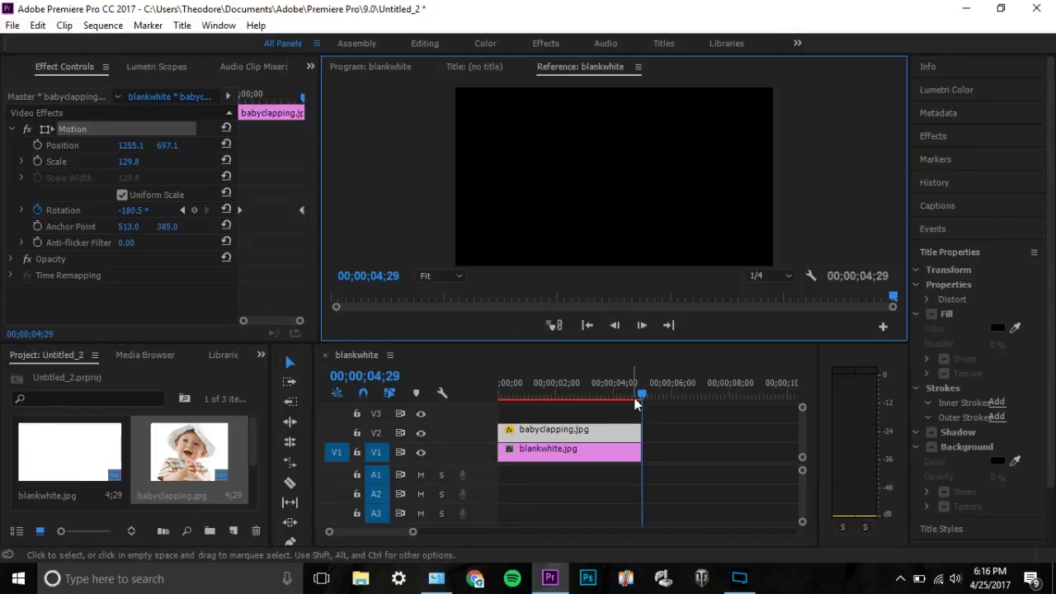
click(496, 419)
key(Home)
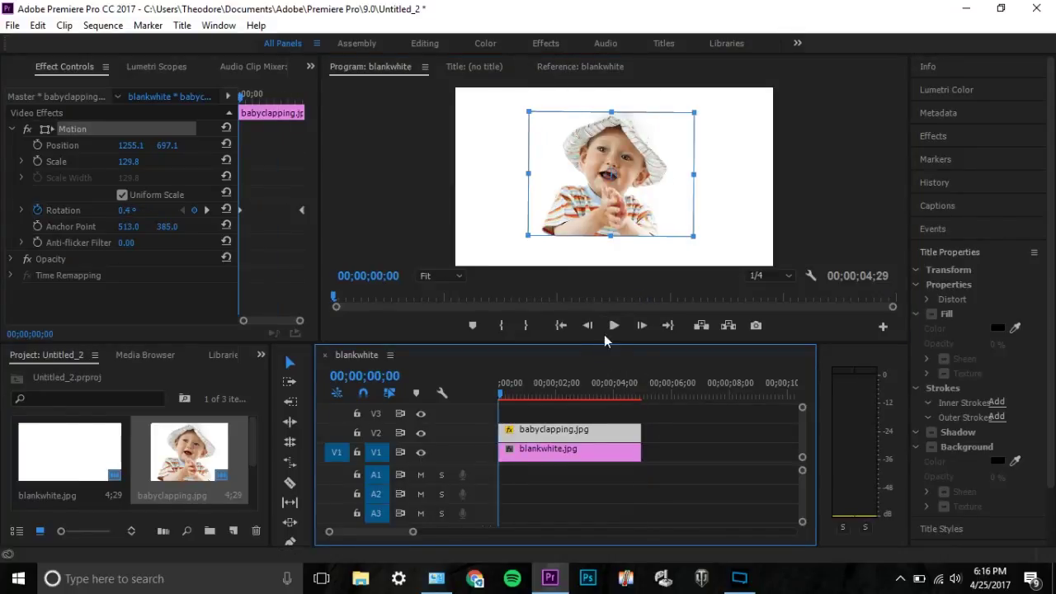
click(613, 331)
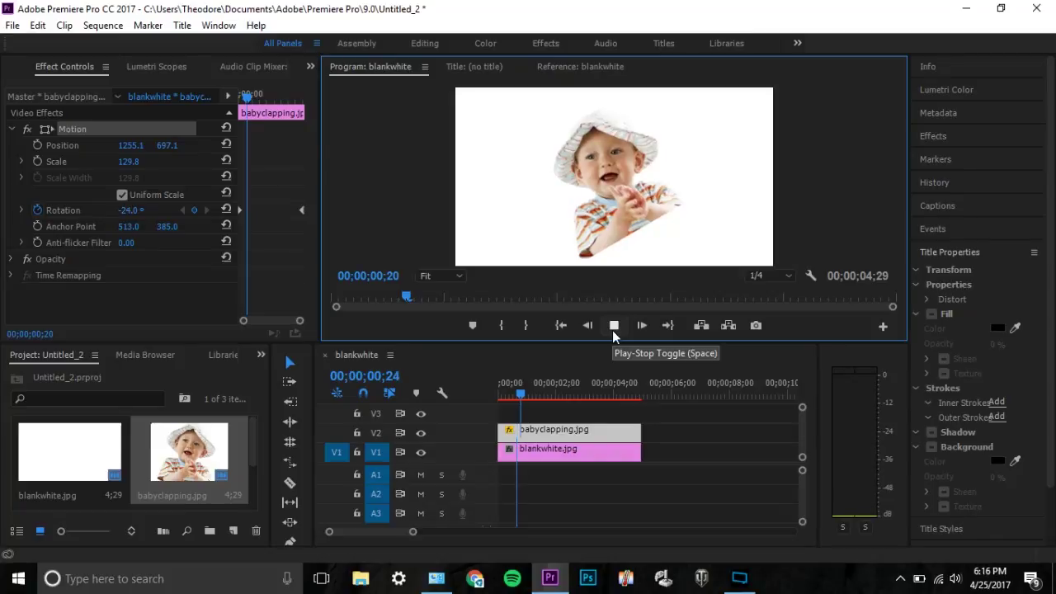
click(614, 330)
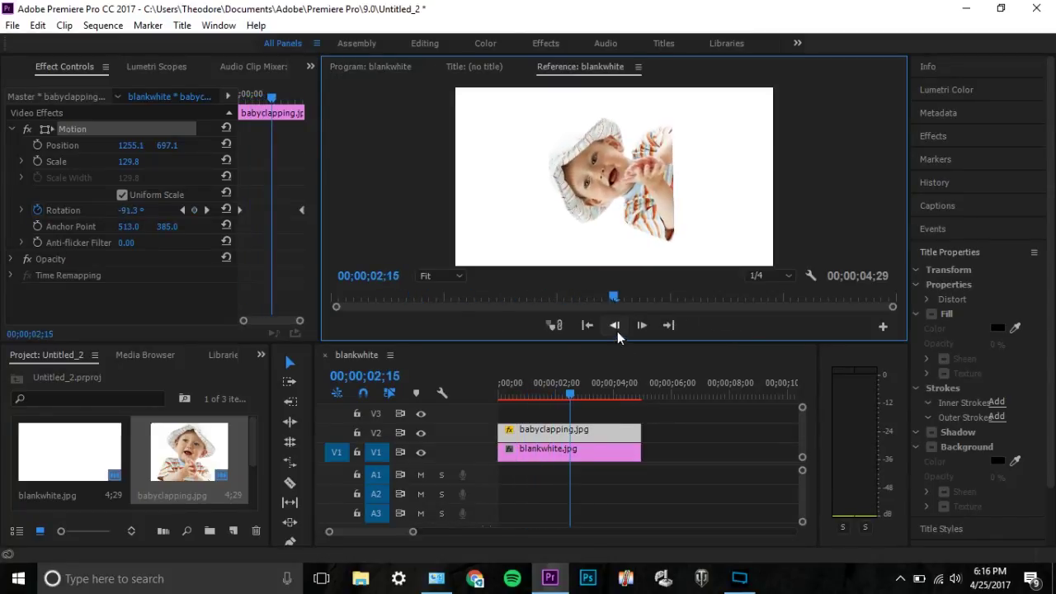
click(563, 386)
key(Home)
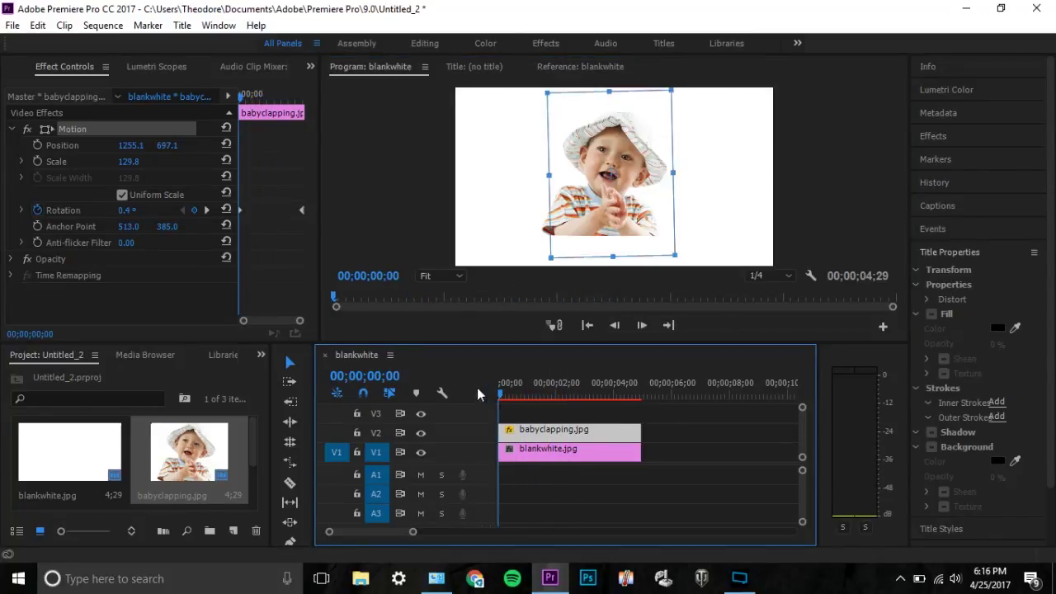
- Delete the existing Rotation keyframes
click(37, 209)
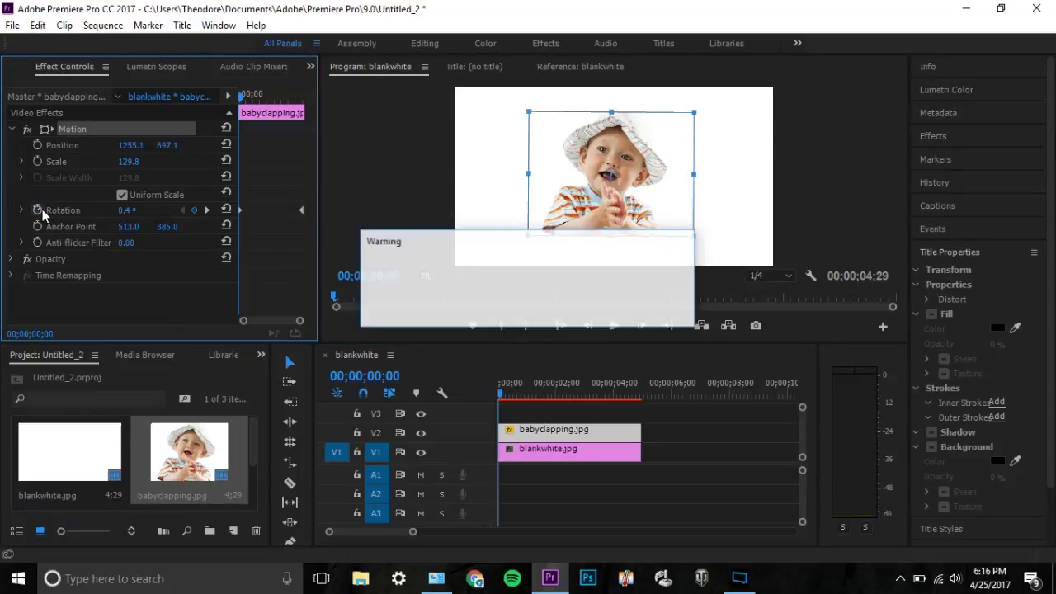
click(582, 308)
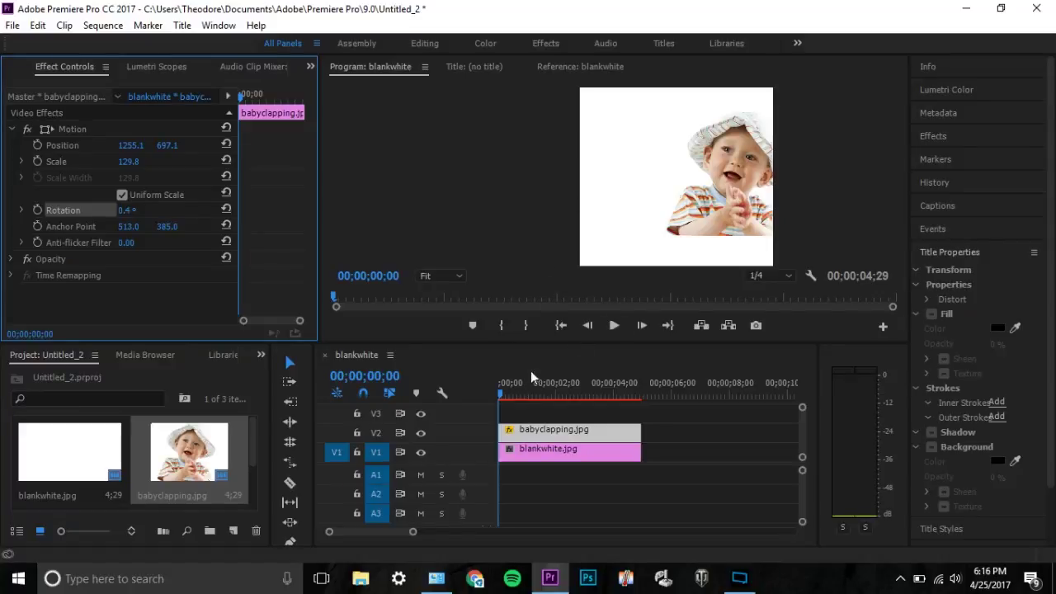
click(500, 388)
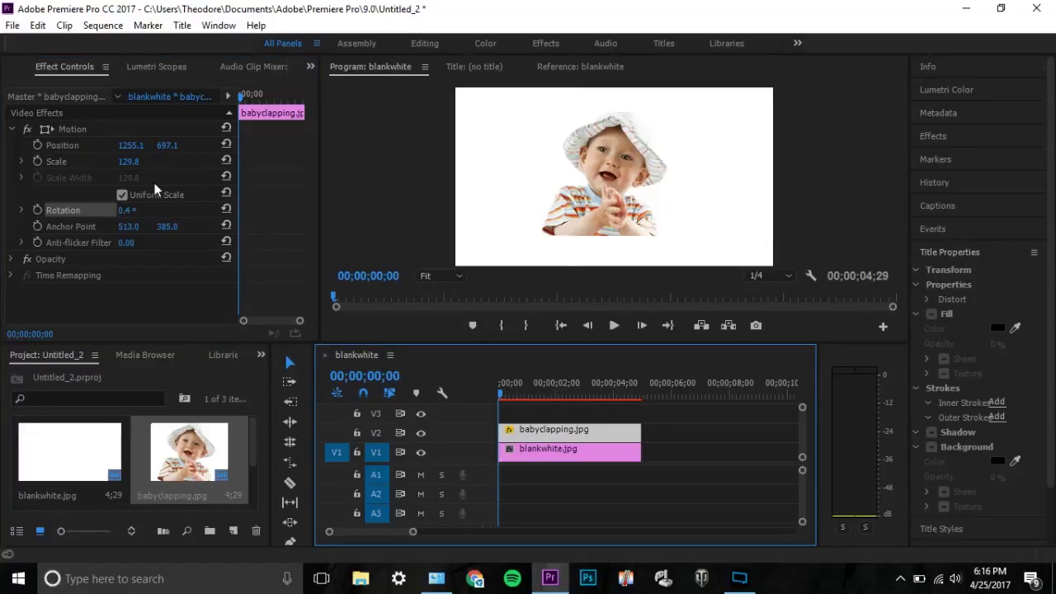
- Keyframe the photo upper right at 2114.6, 404.1, scale 95.7, rotation -15.1°
click(37, 146)
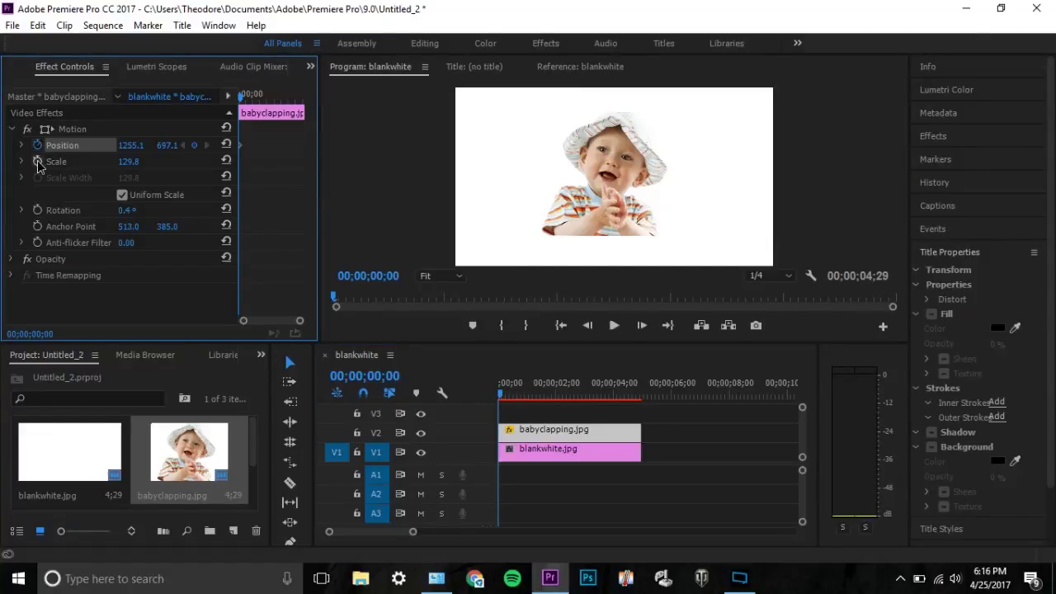
click(38, 161)
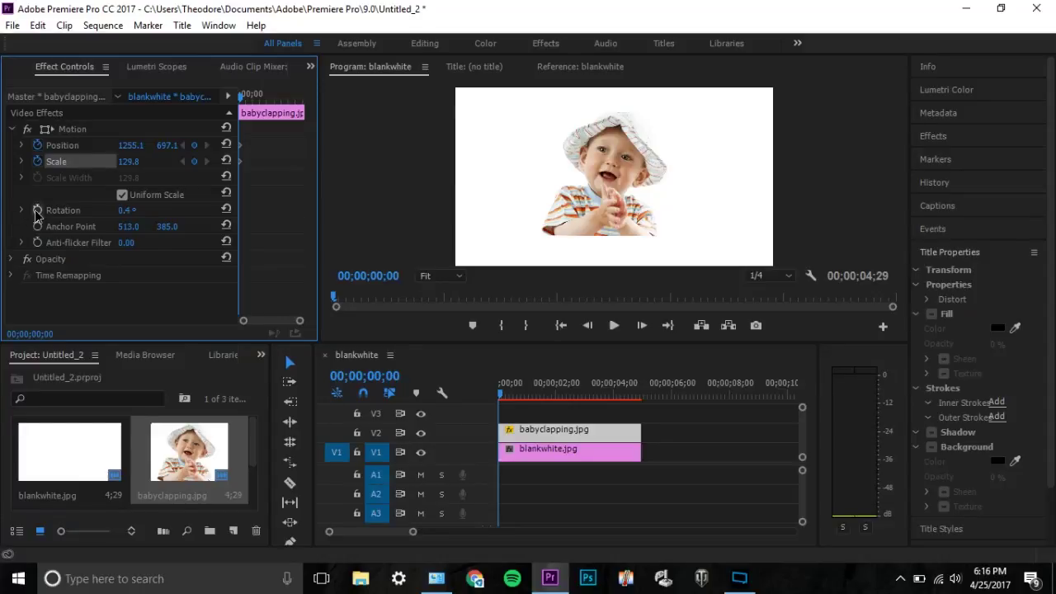
click(37, 211)
click(578, 173)
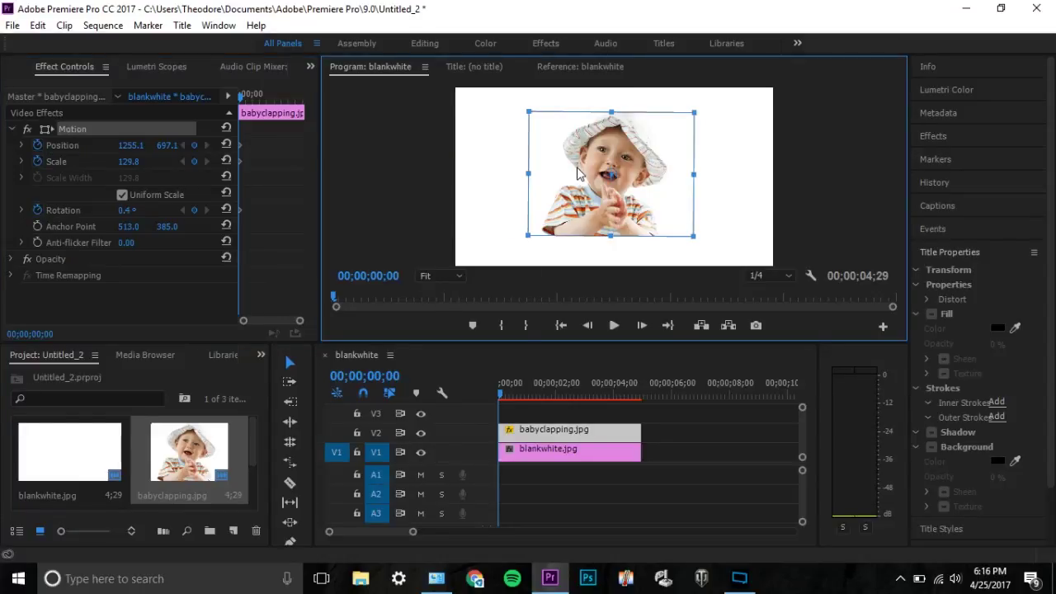
drag(526, 235, 663, 207)
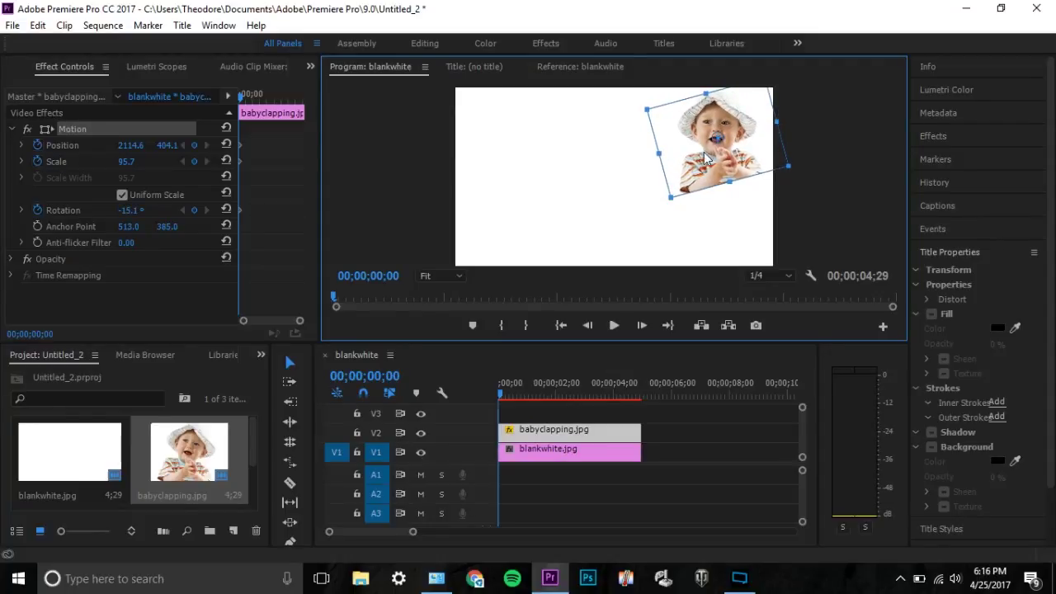
- Keyframe the baby moving left at 01;16, then down-right at 03;09 scaled to 88.9
click(544, 398)
drag(671, 195, 519, 190)
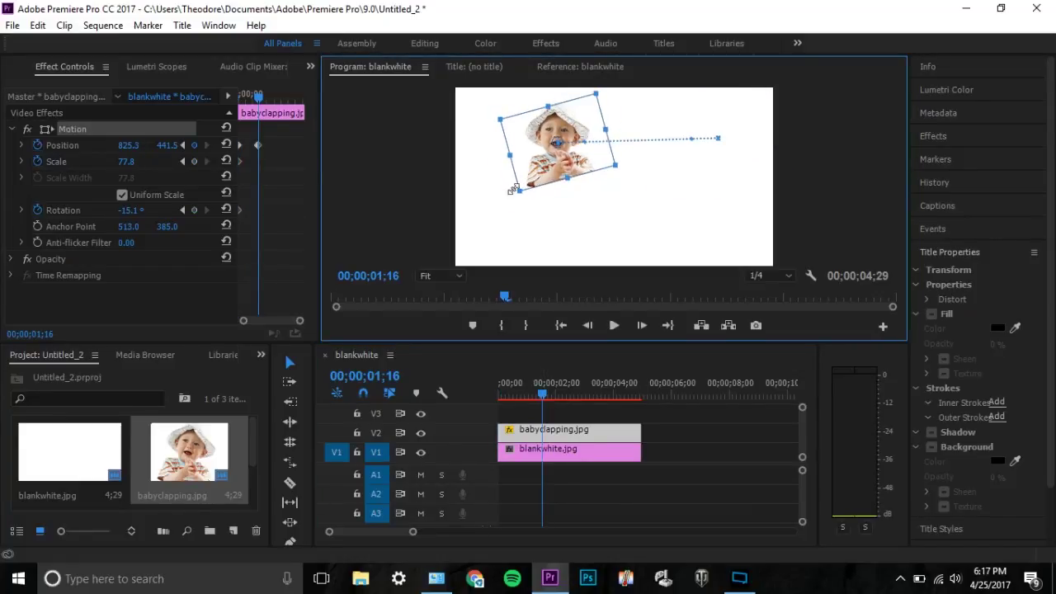
click(580, 66)
click(592, 394)
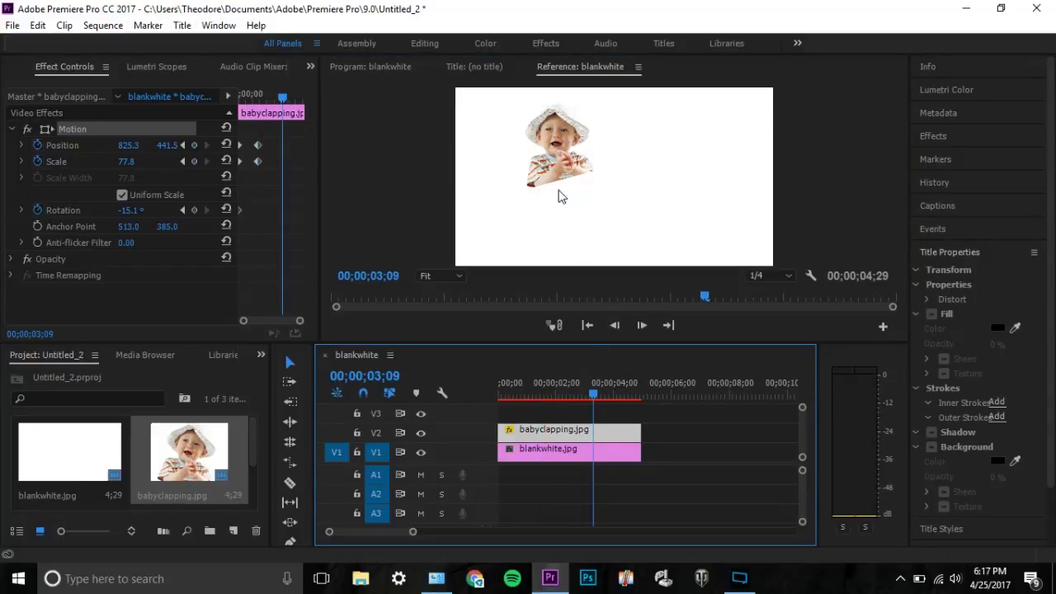
click(562, 160)
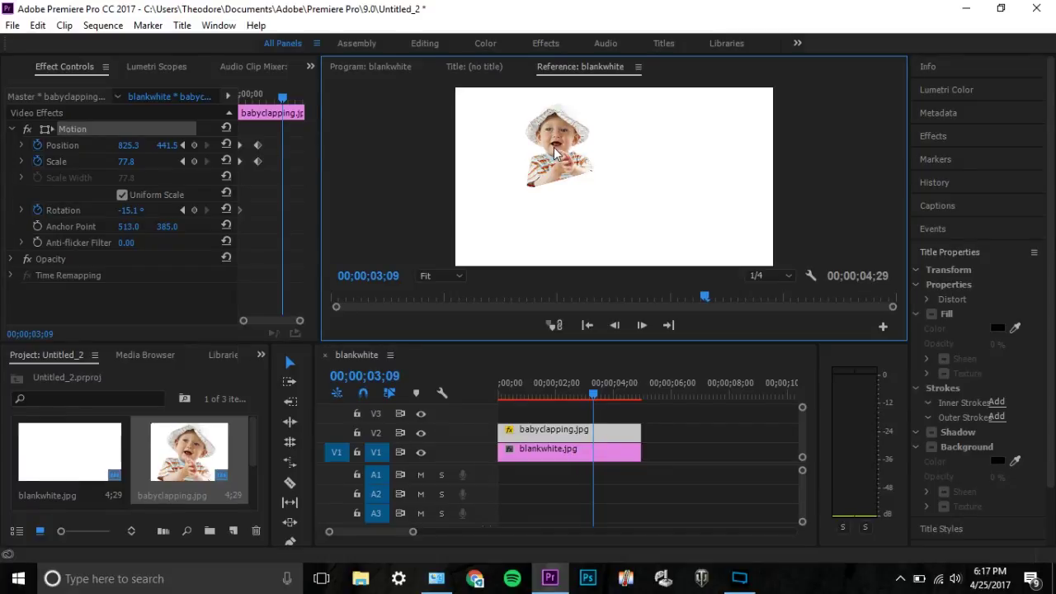
click(393, 67)
drag(535, 169, 634, 224)
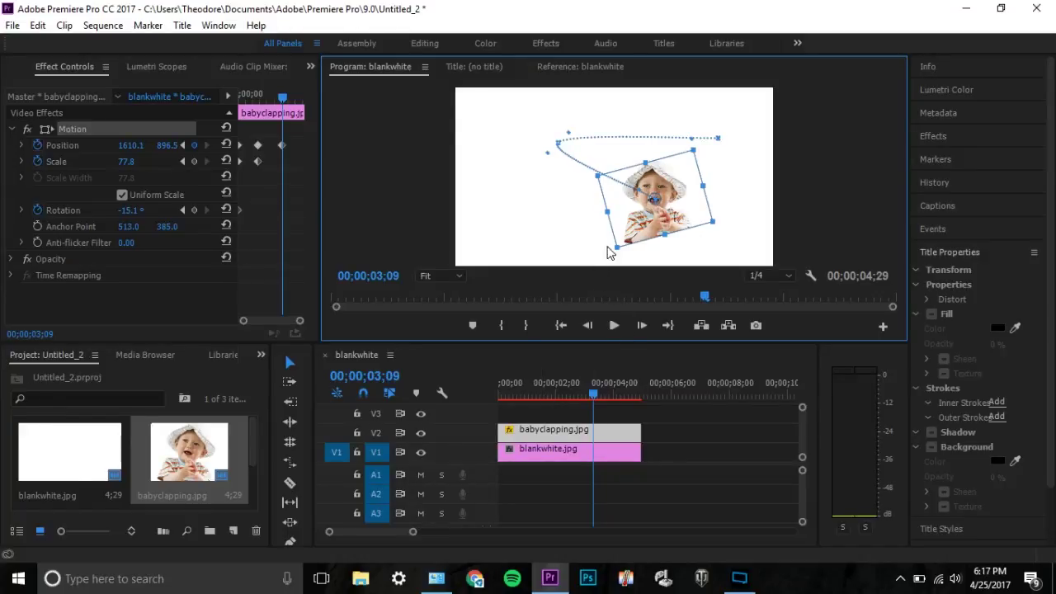
drag(611, 250, 611, 256)
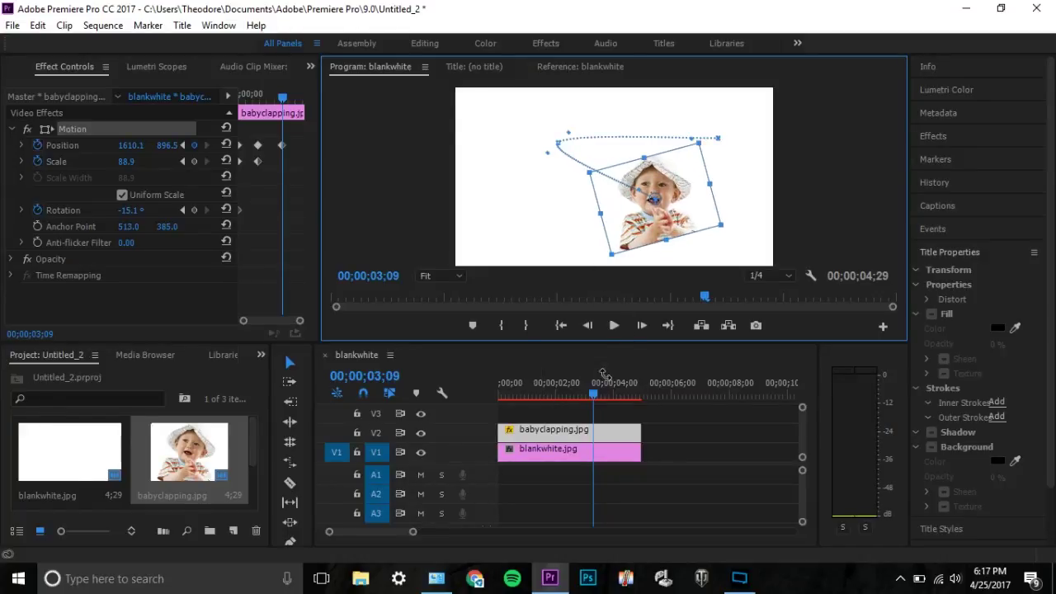
- At 04;27 move the baby left to 763.0, 958.9, rotate it -57°, then return to 00;00
click(646, 396)
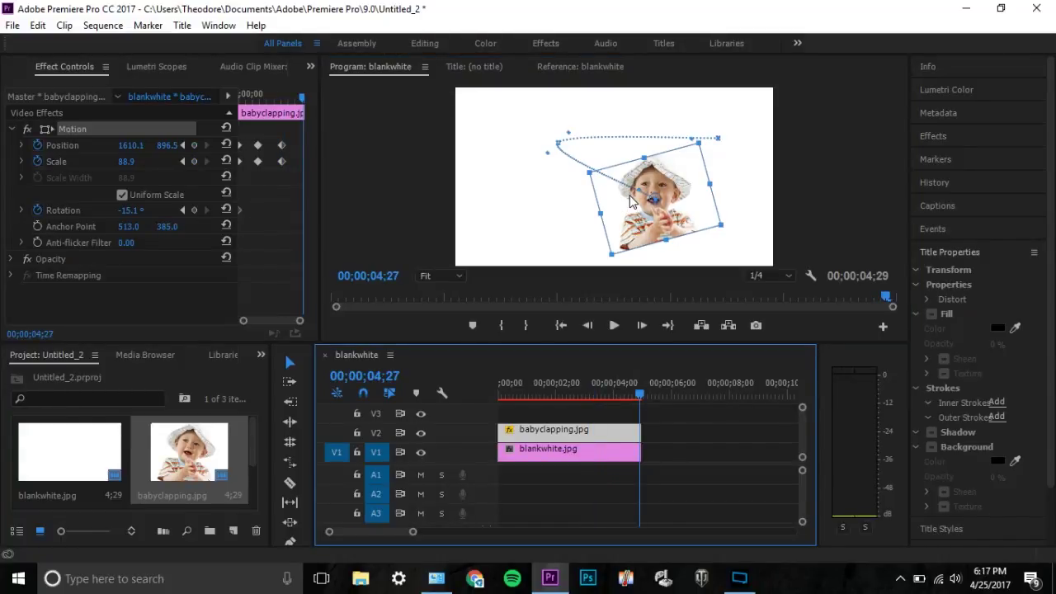
drag(631, 201, 525, 210)
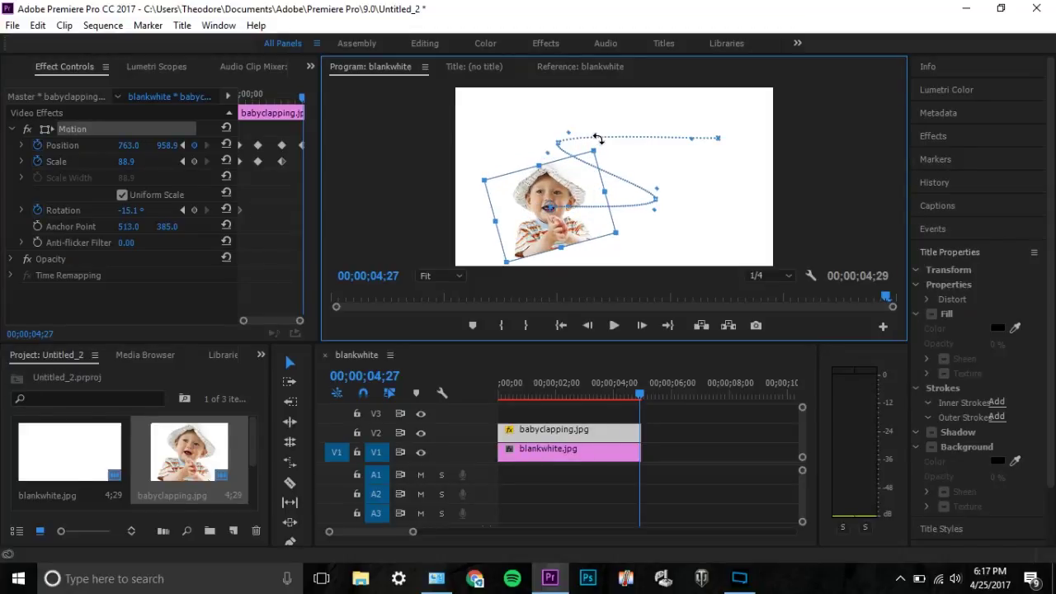
drag(597, 138, 541, 129)
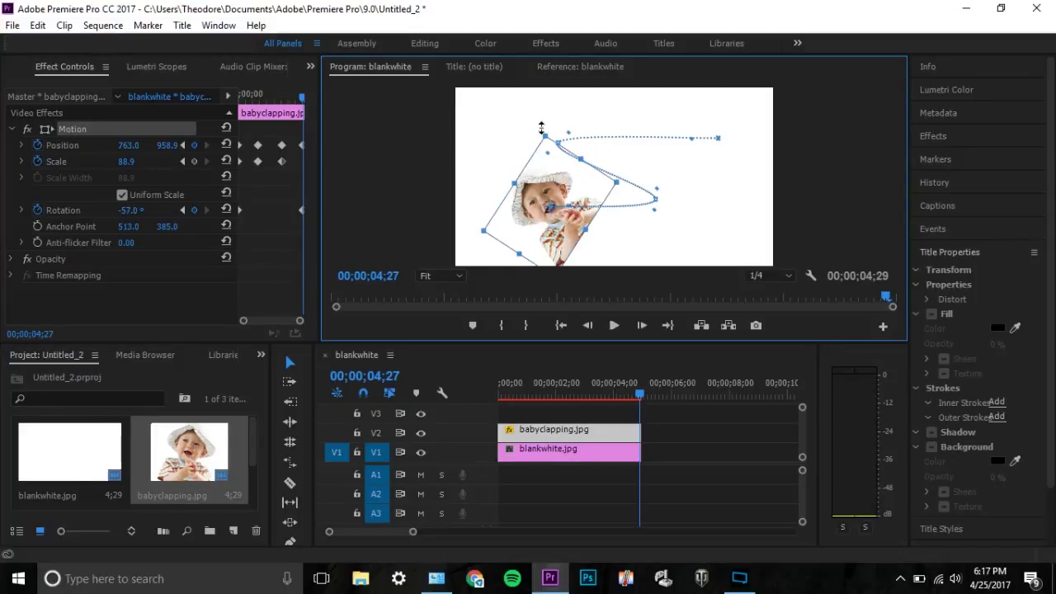
click(644, 395)
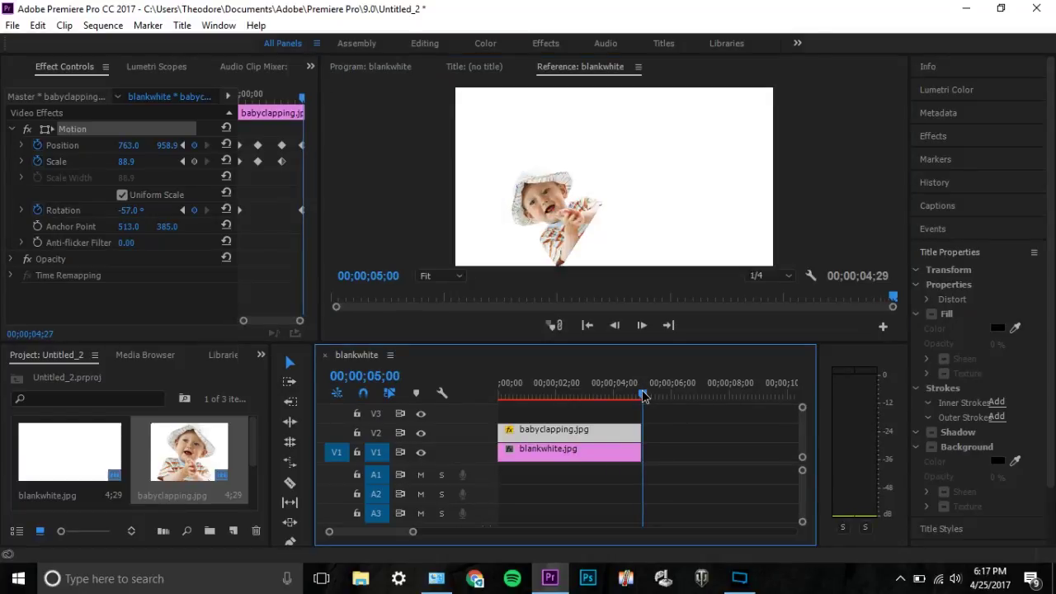
drag(643, 395, 479, 394)
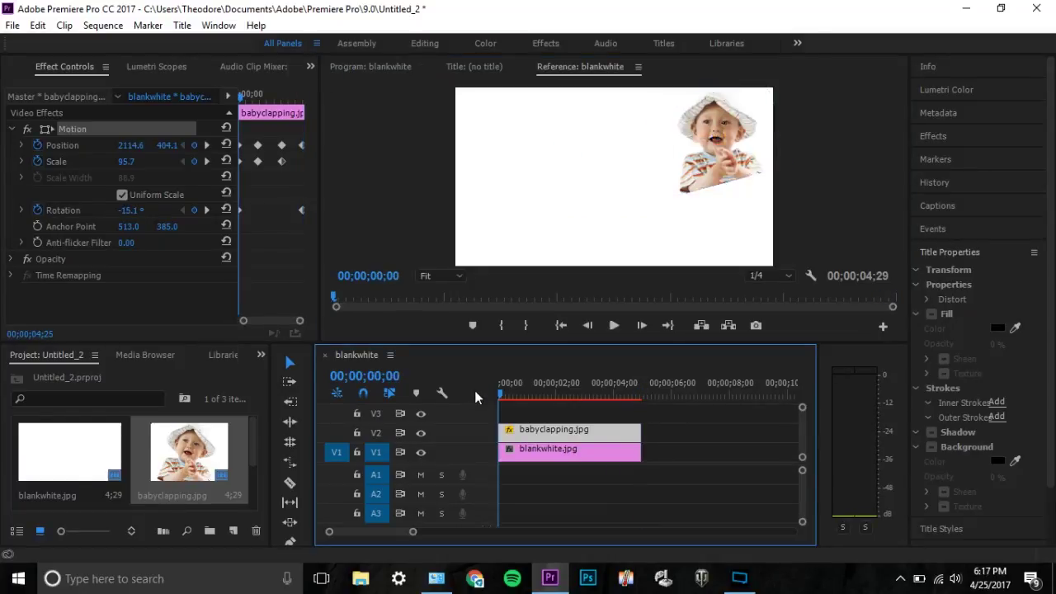
click(617, 326)
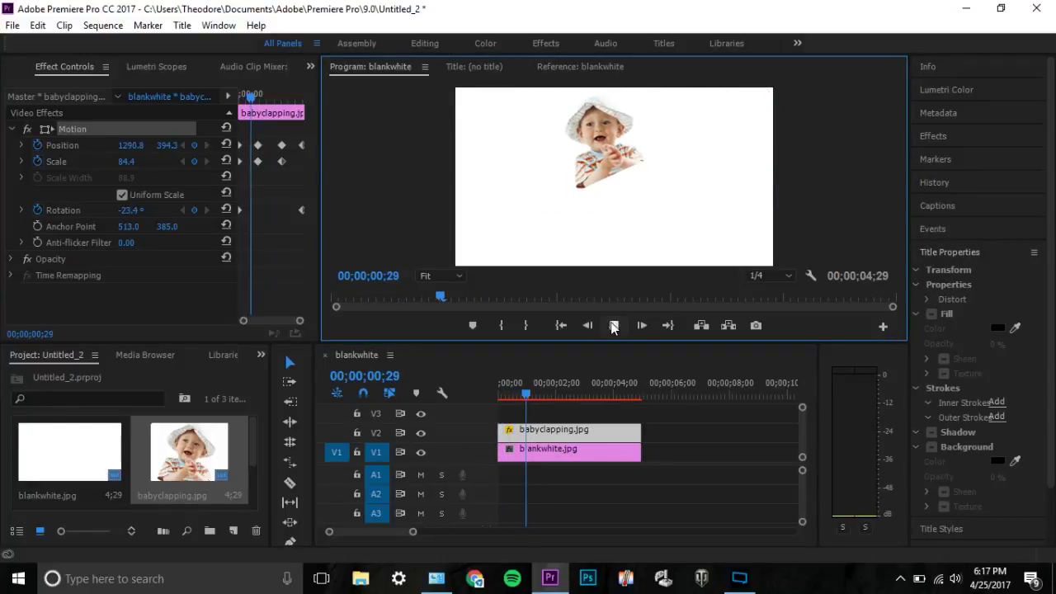
click(618, 327)
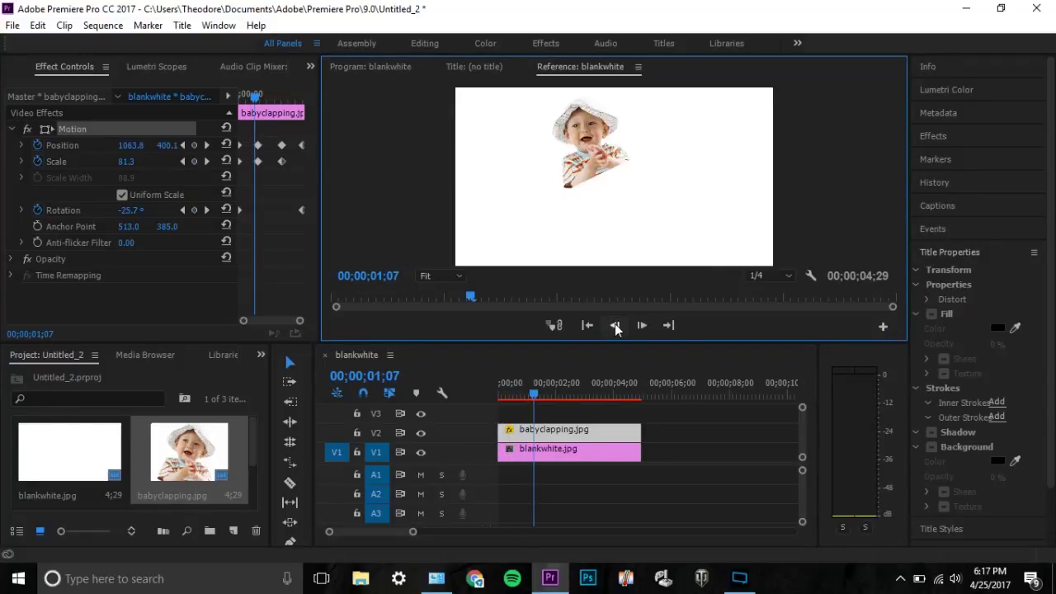
click(387, 71)
click(614, 326)
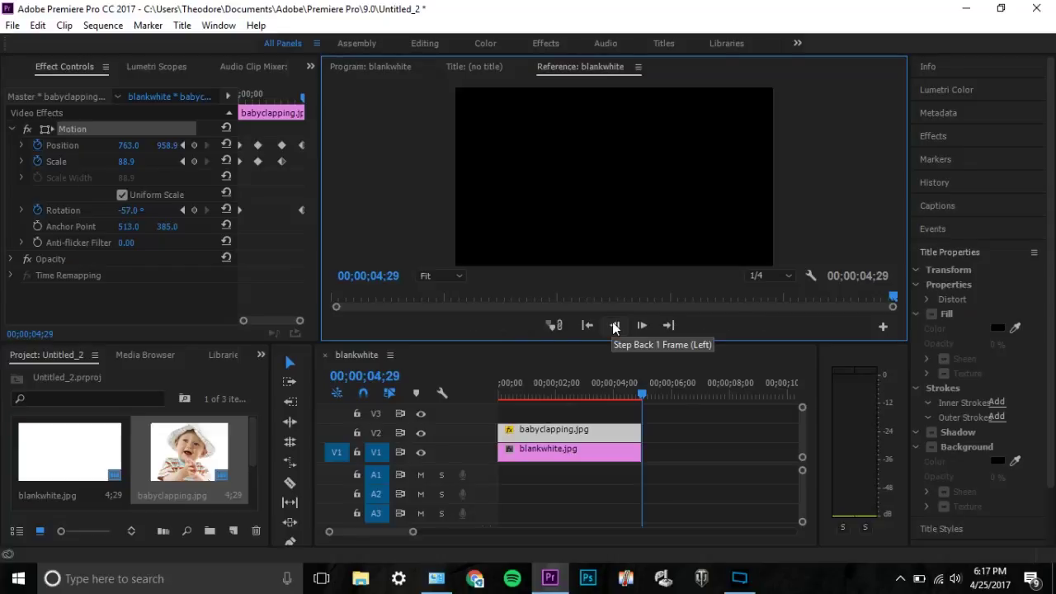
click(376, 68)
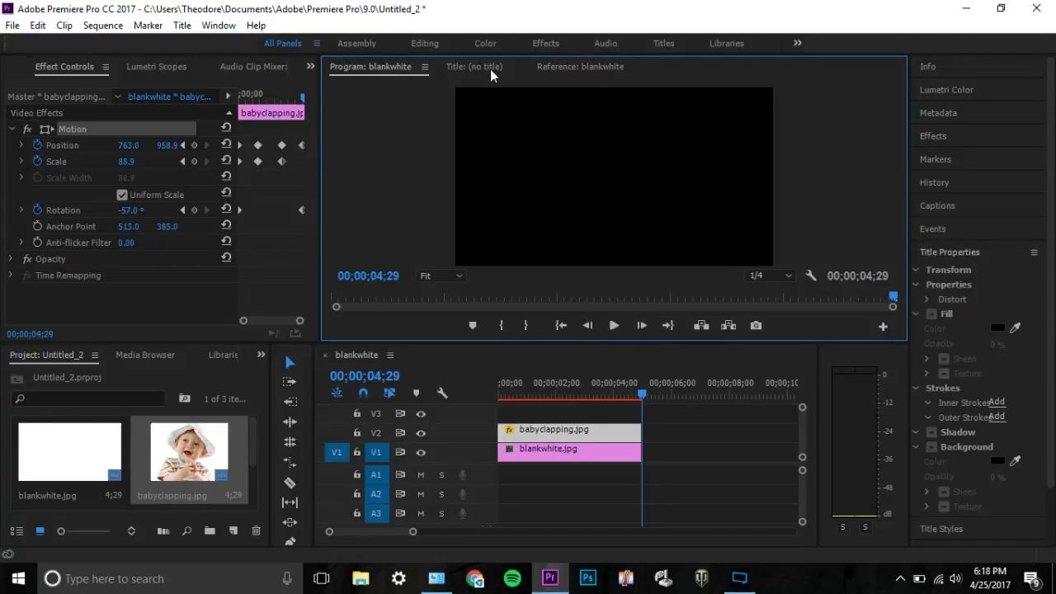
- At 00;00 resize the baby to scale 86.2 and shift it to 1242.6, 528.8
drag(642, 389, 472, 403)
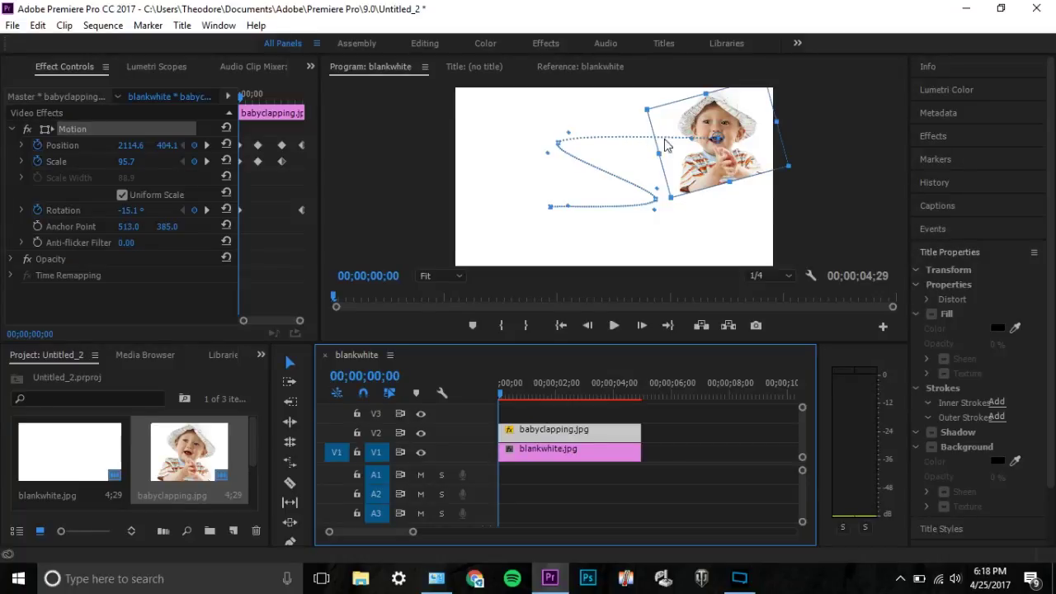
drag(672, 198, 642, 103)
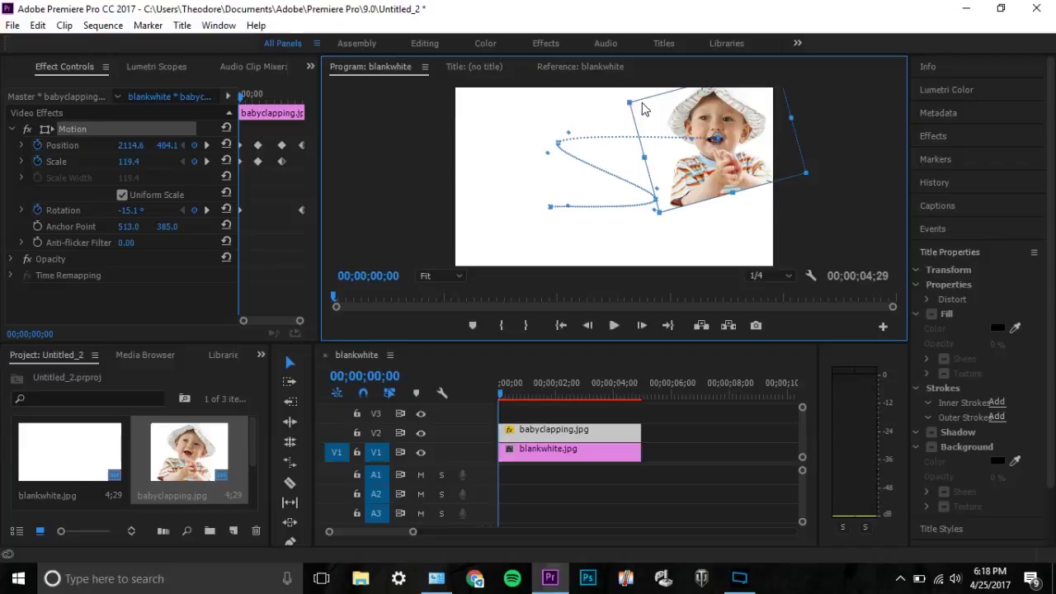
drag(679, 154, 557, 213)
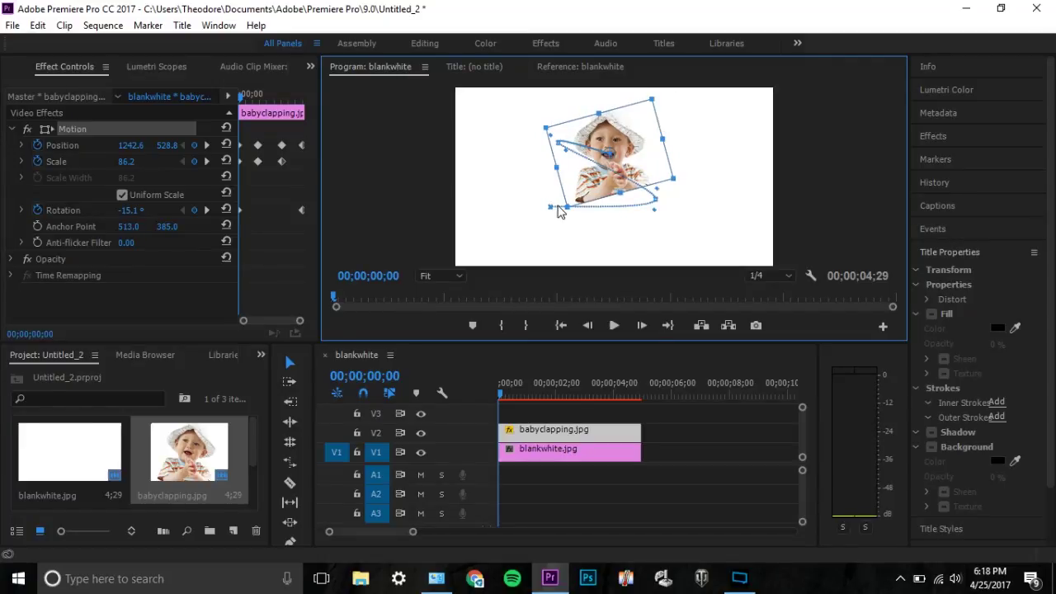